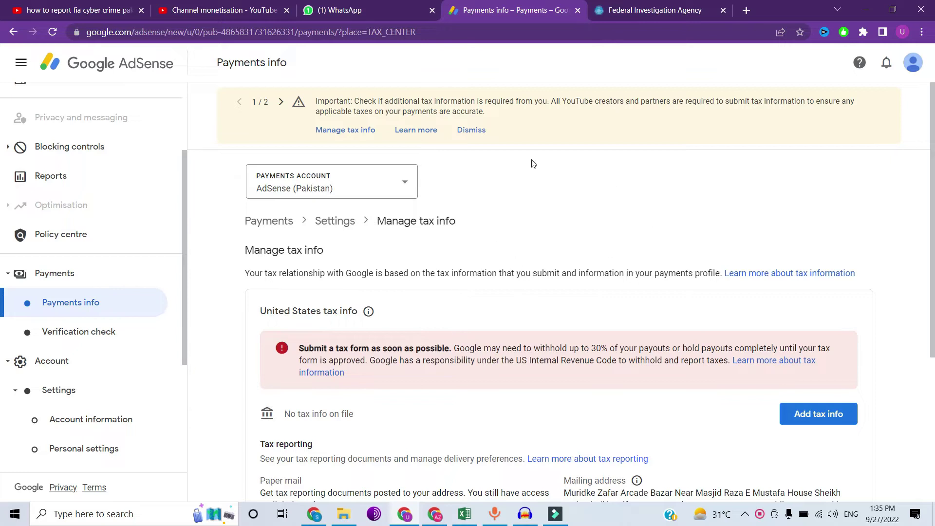
- Open the tax info management page and begin adding United States tax info
left_click(346, 130)
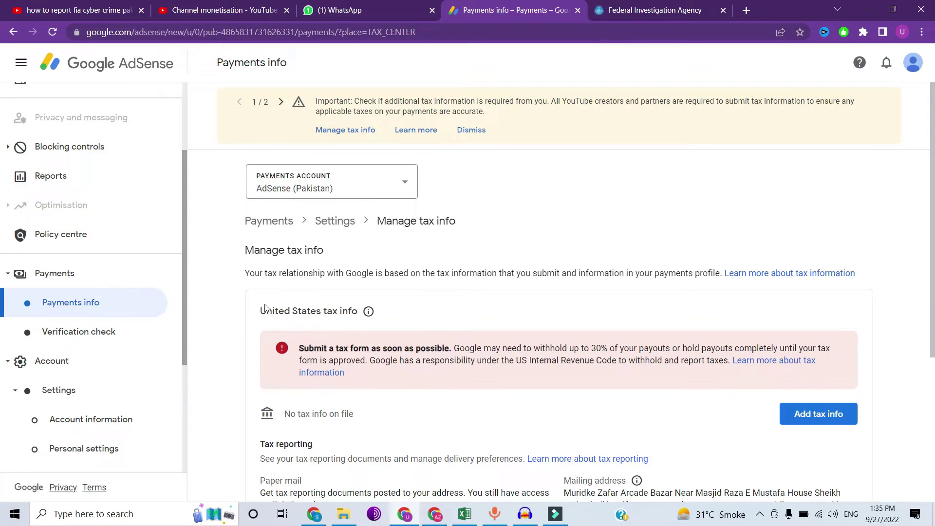
scroll(518, 255, "down", 5)
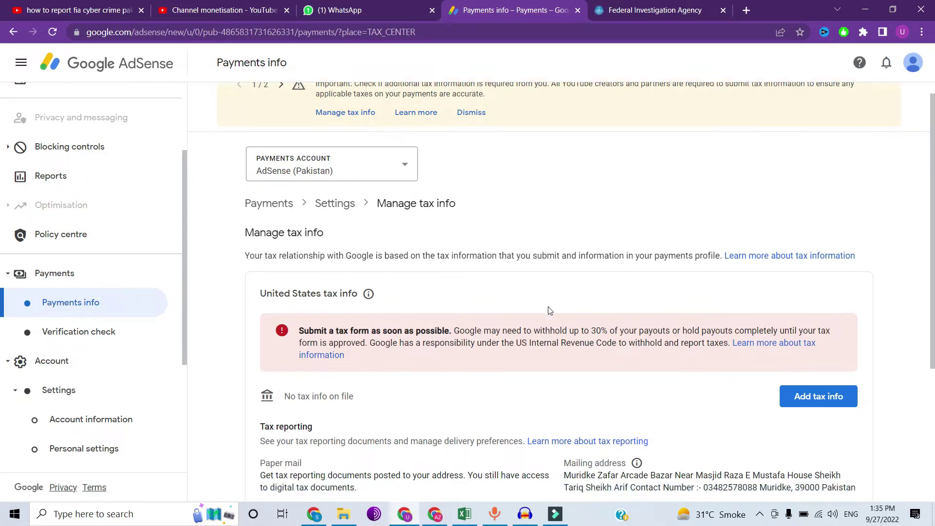
scroll(633, 214, "up", 1)
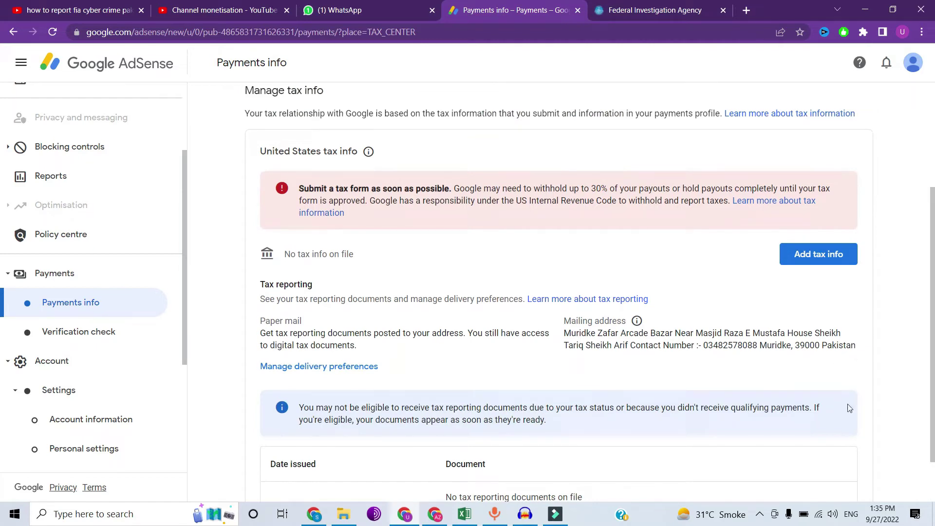
left_click(819, 258)
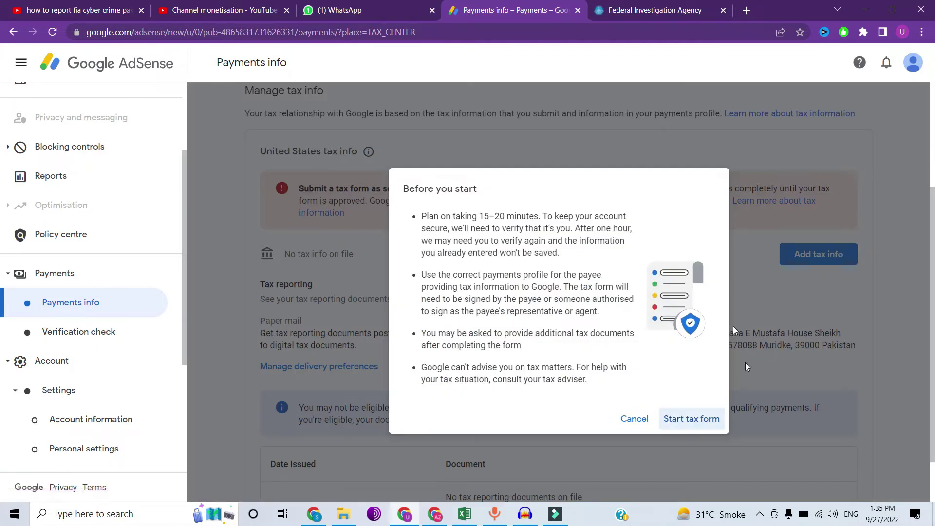
- Start the tax form and enter the account password to verify the account holder's identity
left_click(696, 422)
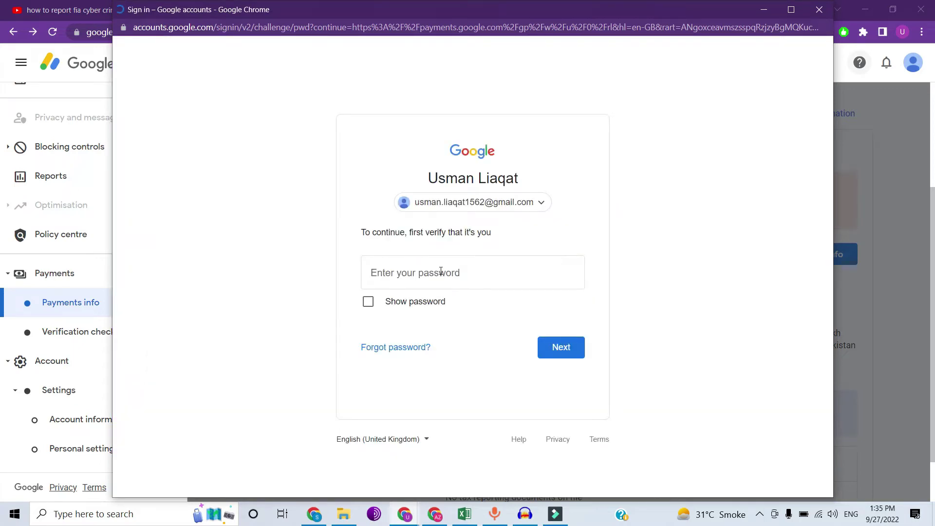
left_click(441, 271)
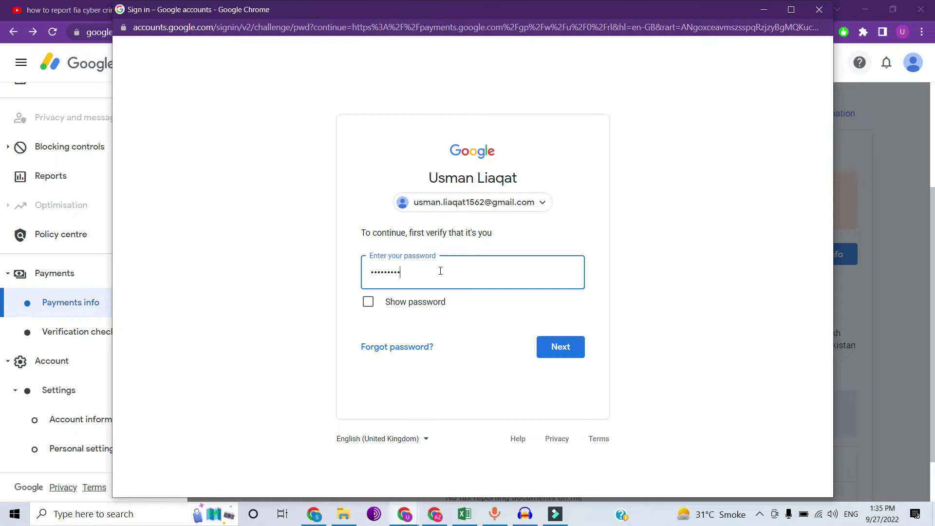
key("Return")
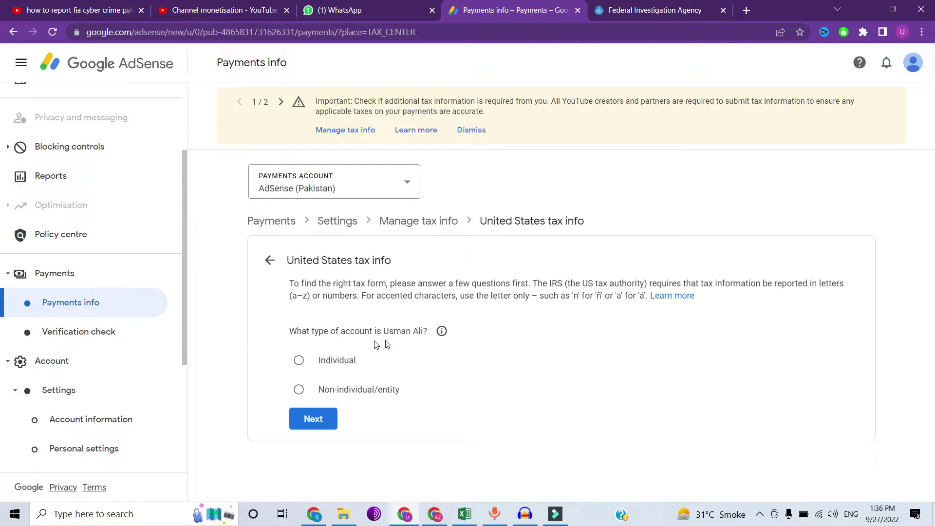
- Set the account type to Individual and answer No to being a citizen or resident of the United States
left_click(324, 367)
left_click(322, 427)
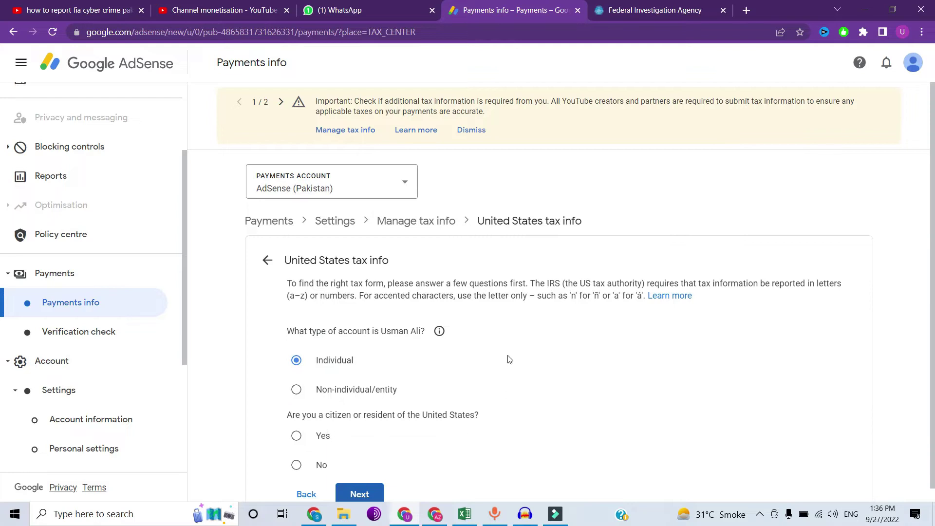
scroll(507, 348, "down", 1)
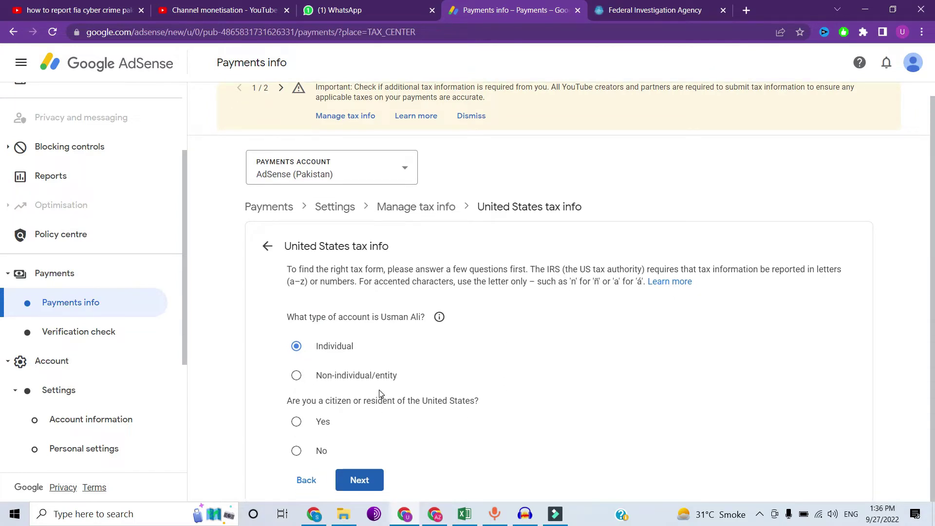
triple_click(377, 402)
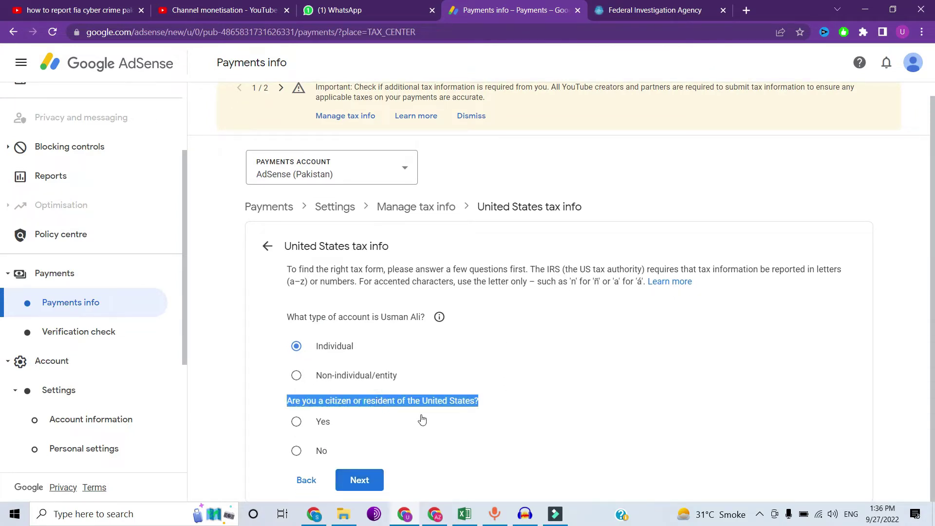
left_click(296, 452)
left_click(359, 479)
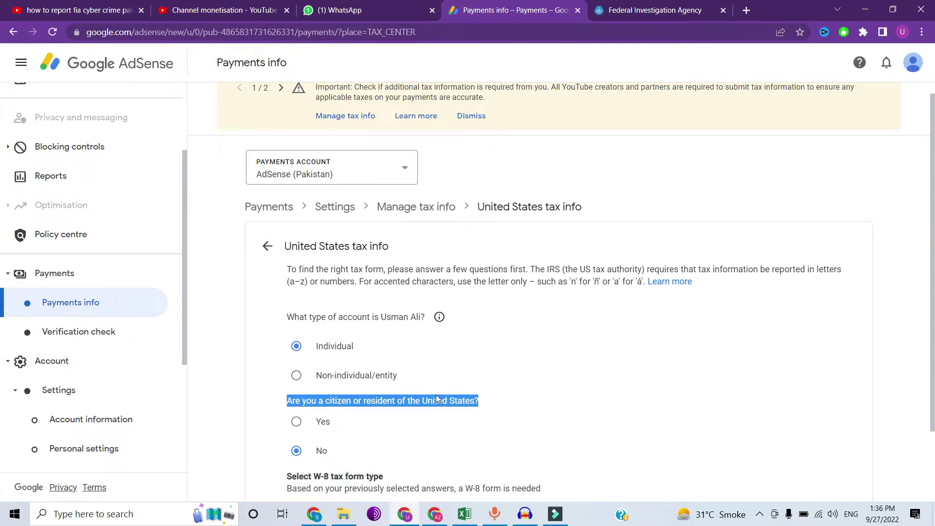
- Choose W-8BEN as the W-8 tax form type and start that form
scroll(437, 399, "down", 2)
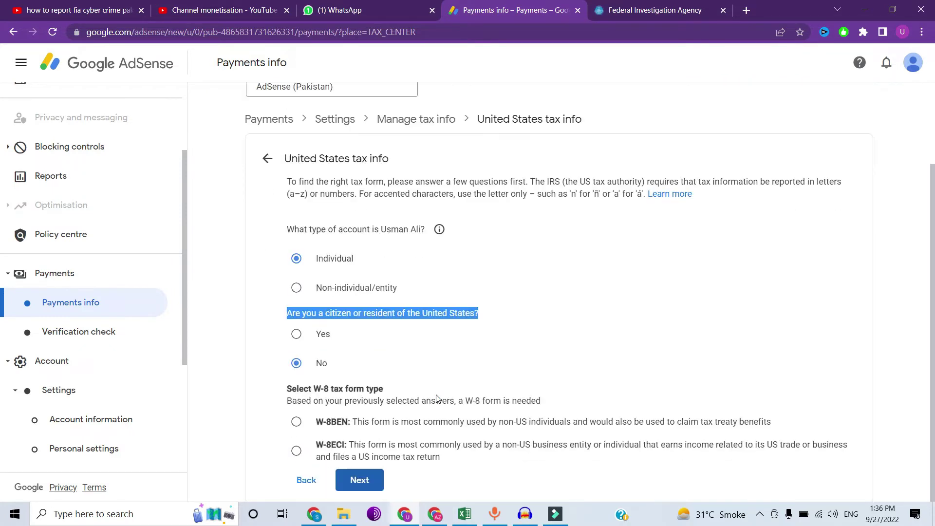
left_click(297, 422)
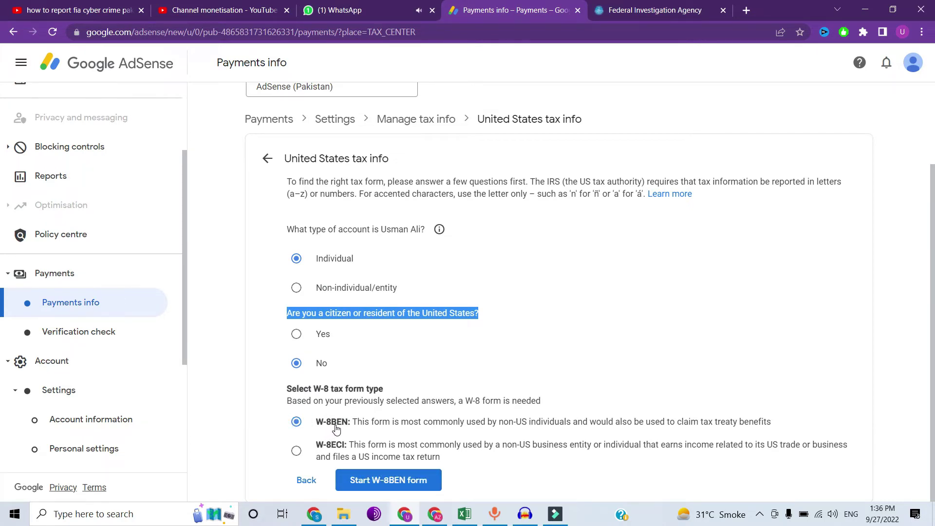
left_click(394, 484)
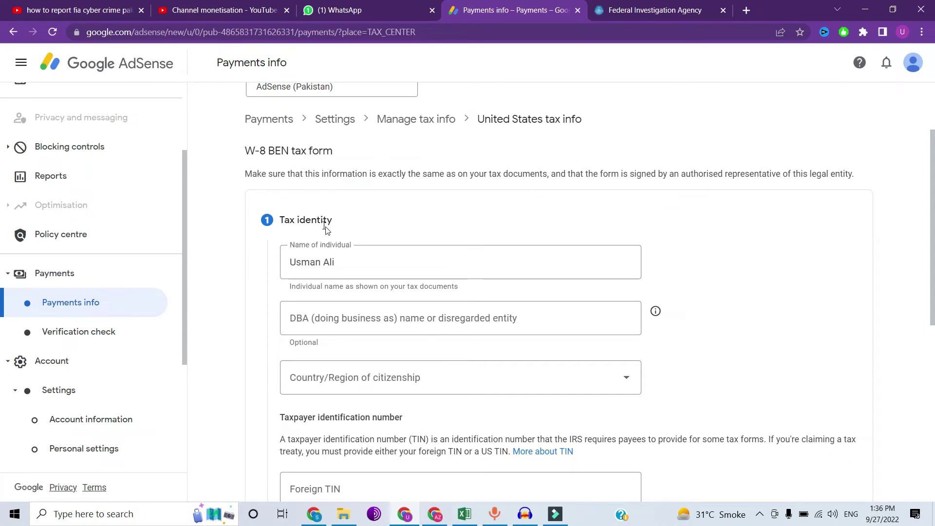
- Keep the prefilled individual name in the tax identity section and set the country of citizenship to Pakistan
double_click(389, 270)
left_click(390, 269)
key("End")
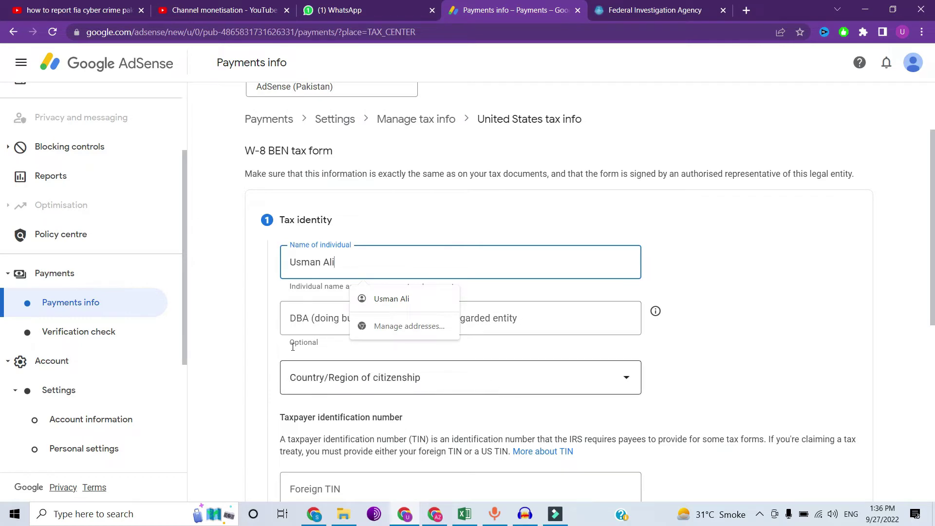
left_click(393, 386)
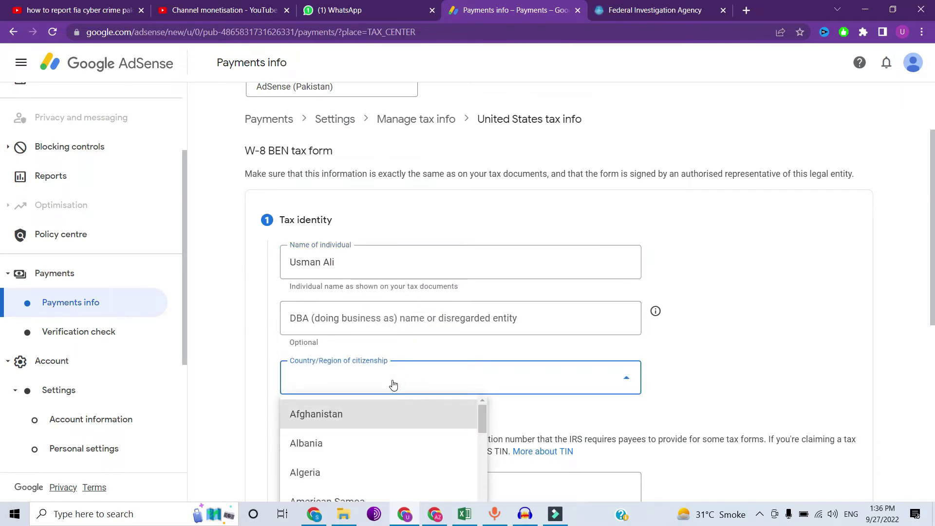
key("p")
key("Return")
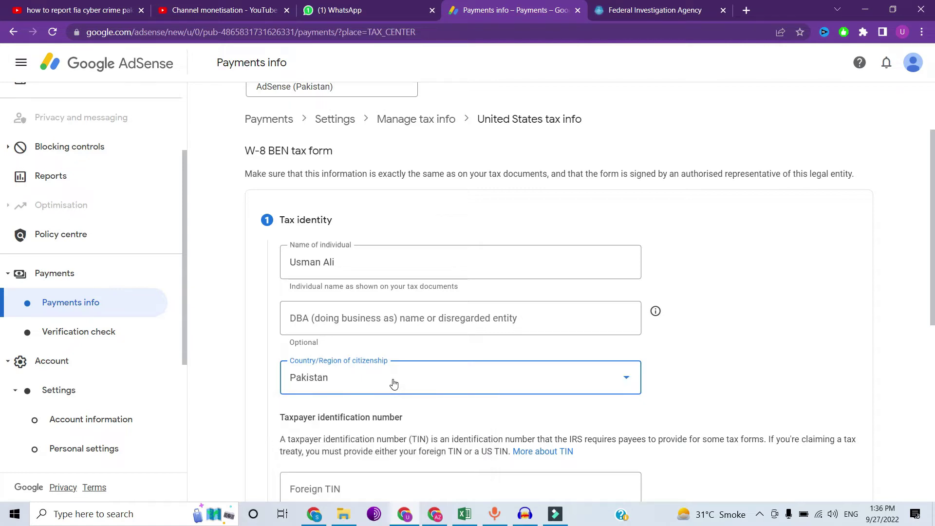
- Leave the optional Foreign TIN and US ITIN or SSN fields blank and continue to the address section
scroll(411, 344, "down", 2)
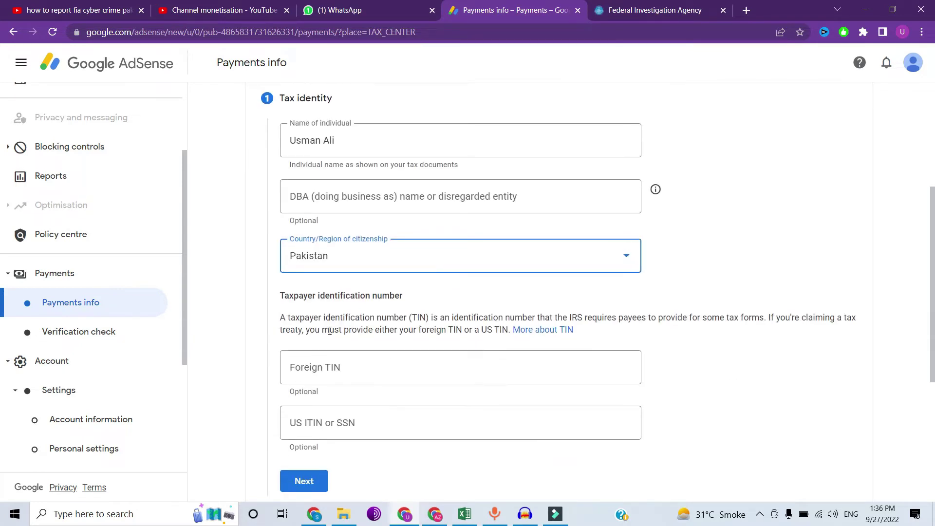
scroll(329, 331, "down", 2)
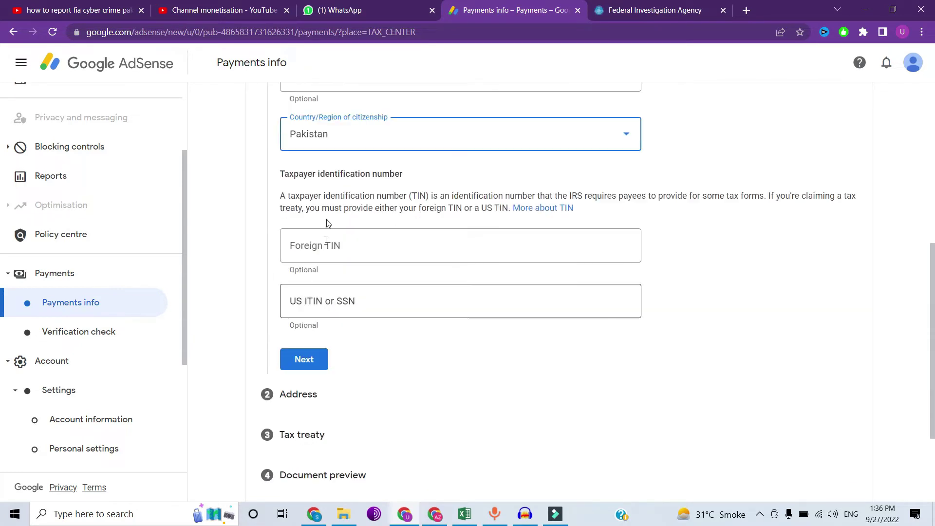
left_click(374, 250)
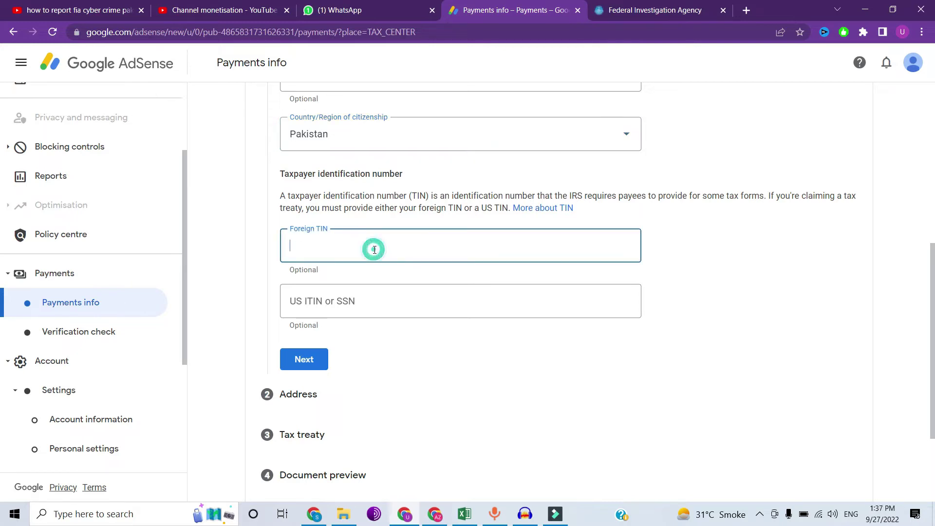
double_click(306, 271)
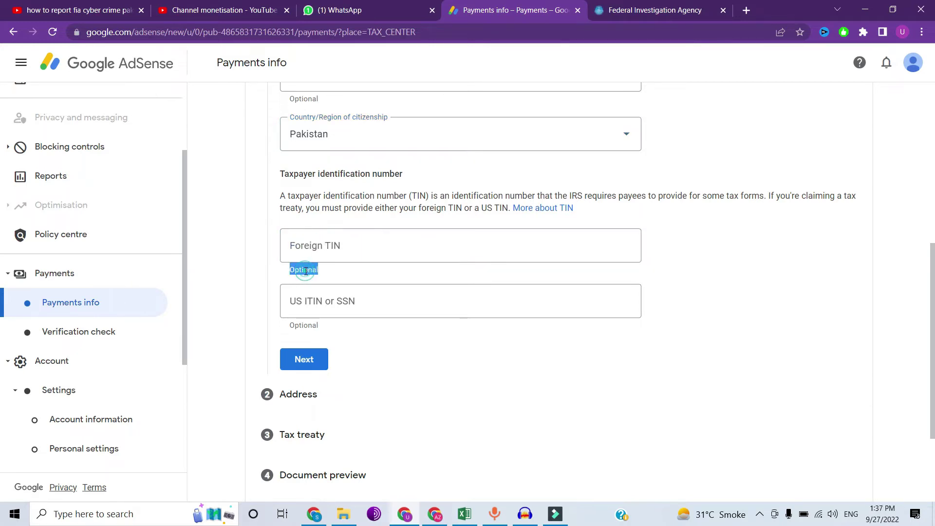
double_click(298, 325)
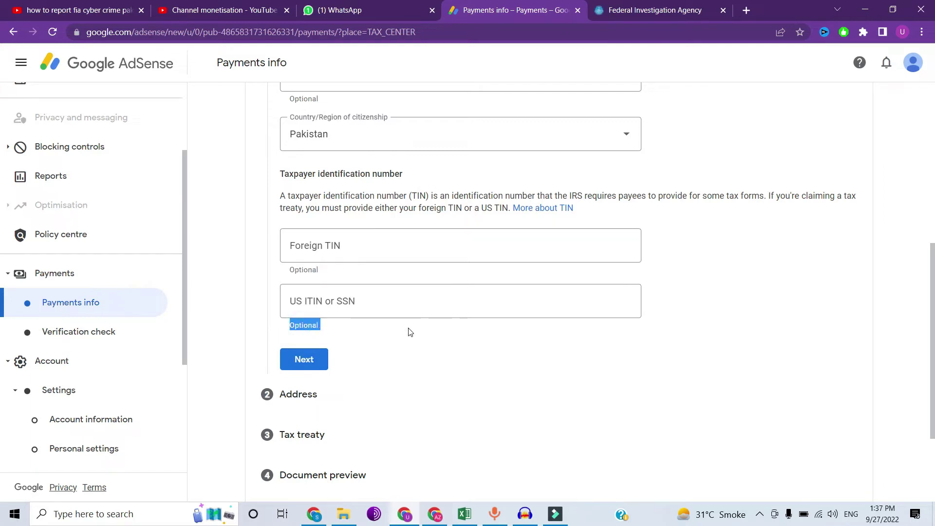
left_click(407, 342)
left_click(306, 364)
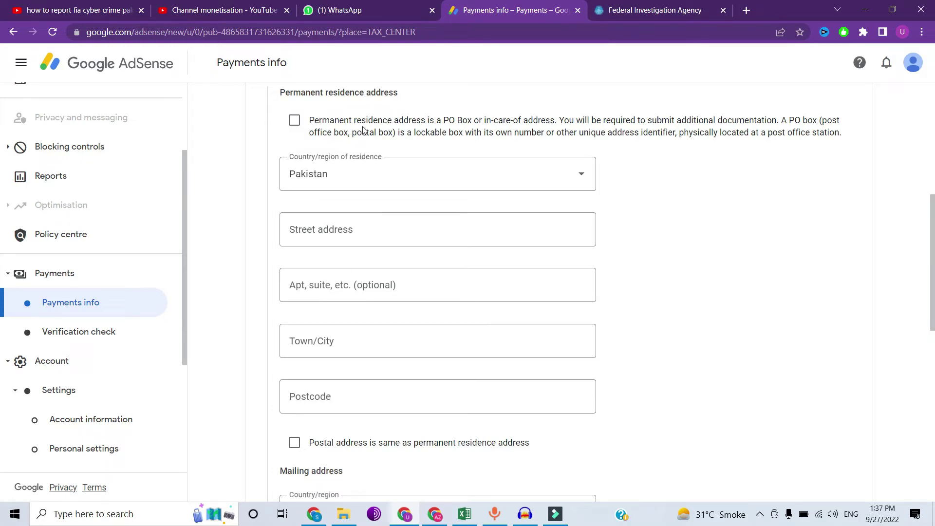
- Complete the permanent residence address section and continue to the tax treaty section
left_click(294, 121)
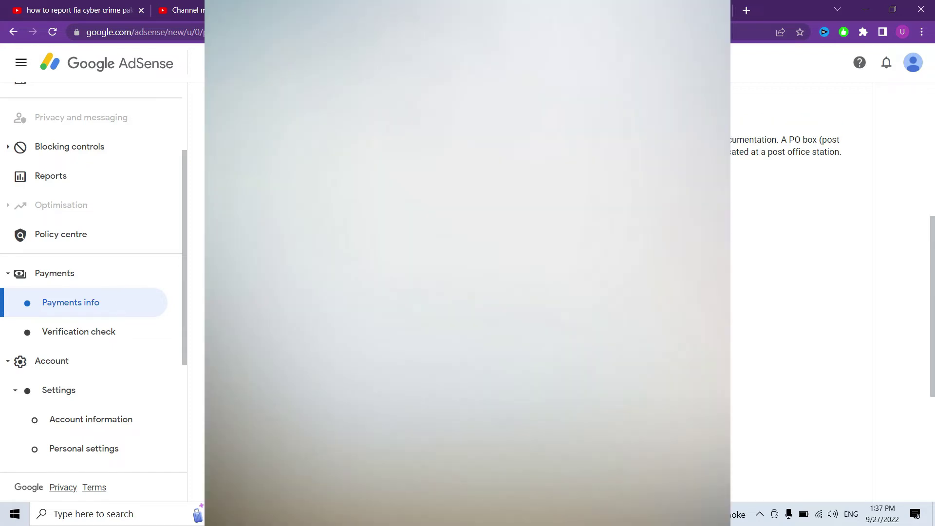
scroll(531, 292, "down", 4)
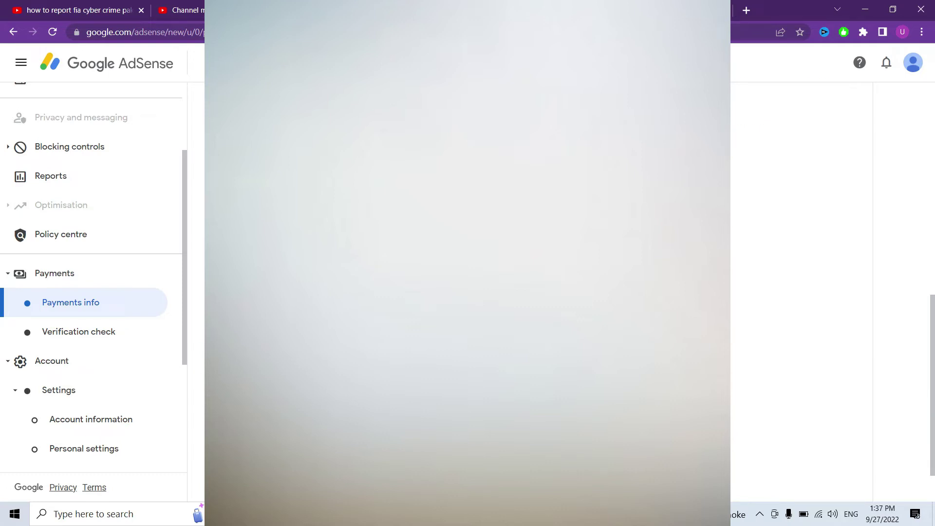
left_click(355, 335)
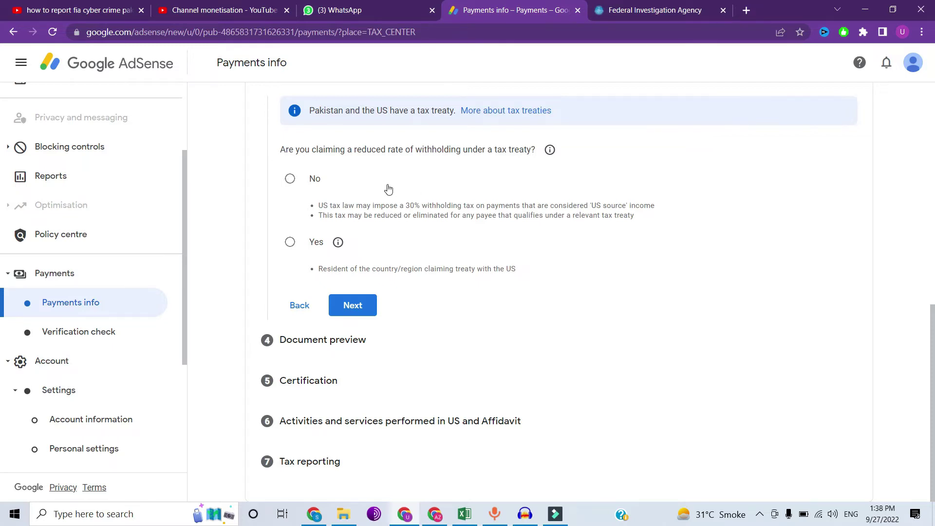
- Claim a reduced withholding rate under a tax treaty as a resident of the treaty country, with Pakistan as the country
left_click(293, 241)
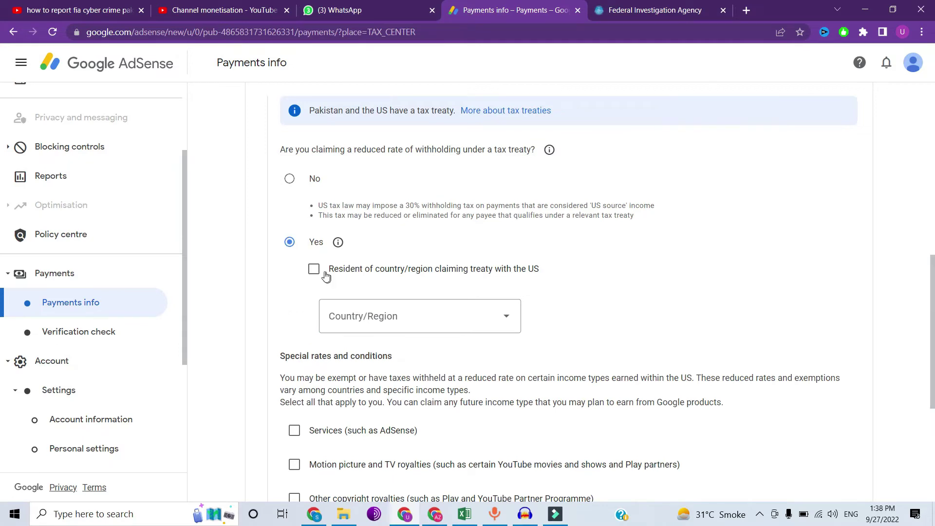
left_click(319, 275)
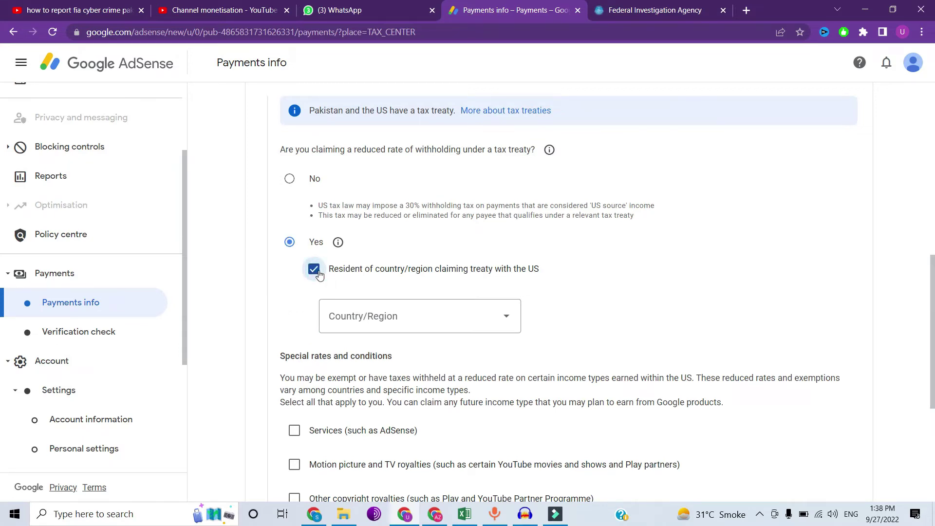
left_click(488, 319)
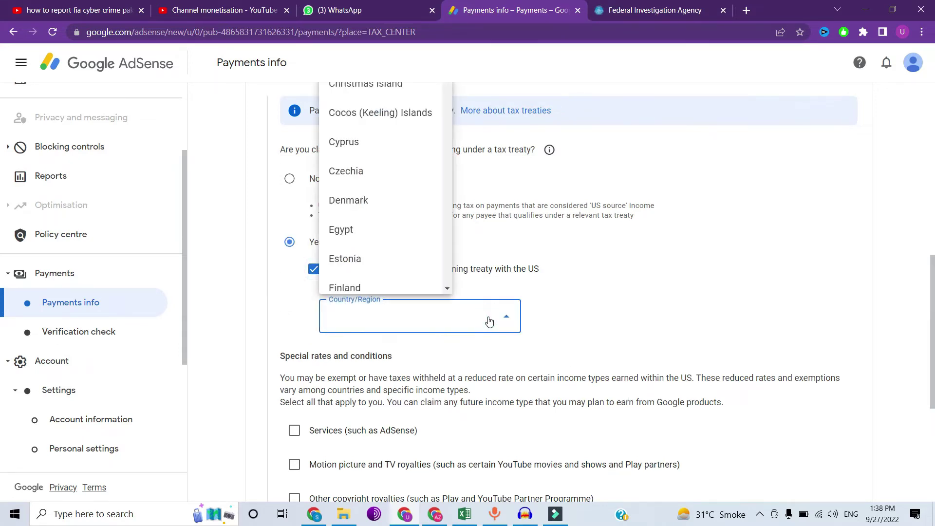
scroll(489, 321, "down", 15)
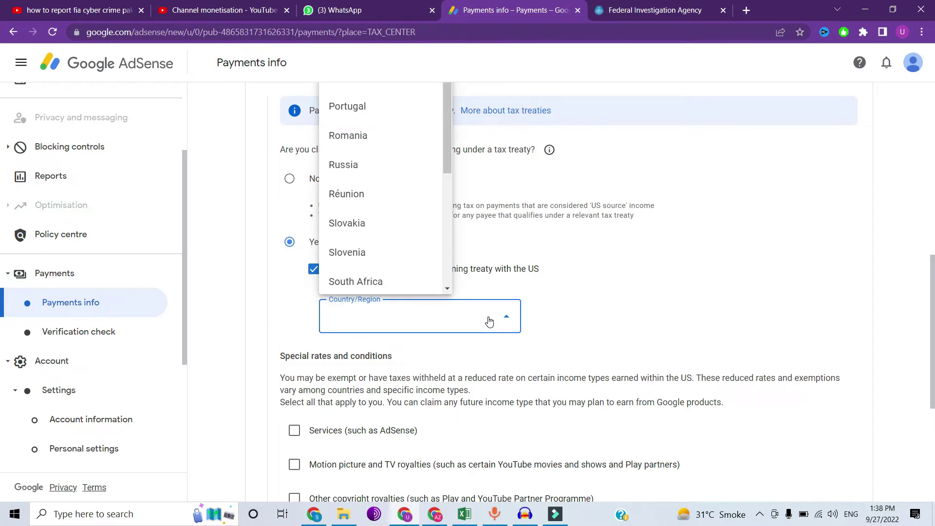
key("Return")
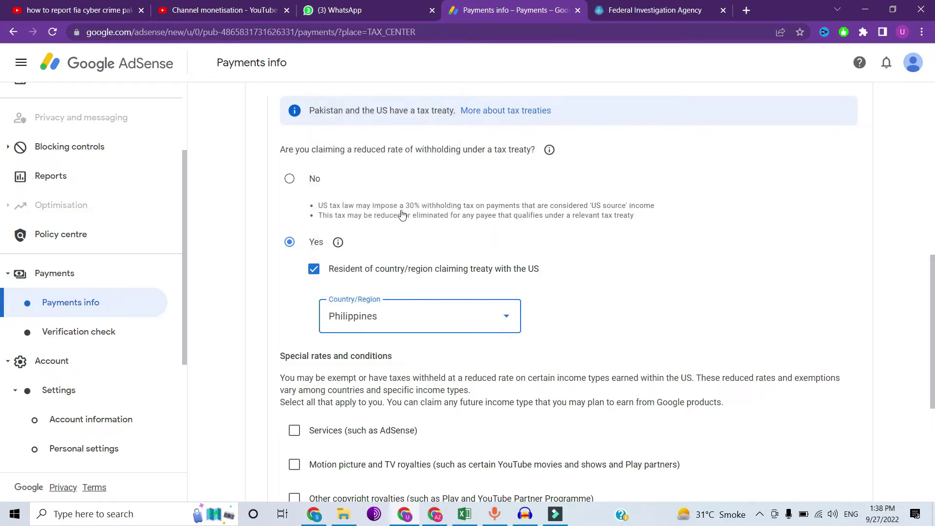
scroll(388, 215, "up", 3)
left_click(354, 148)
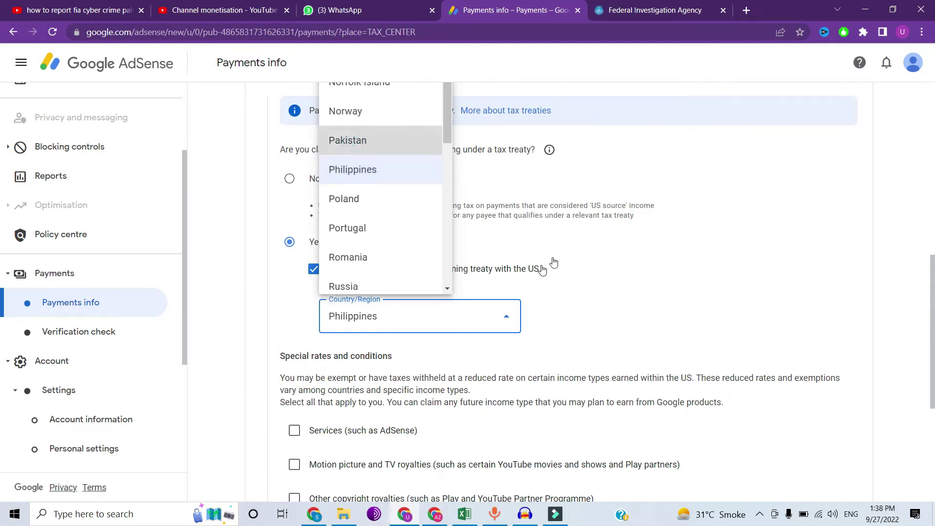
- Include Services (such as AdSense) under the special rates and conditions, choosing Article 3 and paragraph 2 for it
scroll(358, 343, "down", 2)
scroll(358, 343, "down", 1)
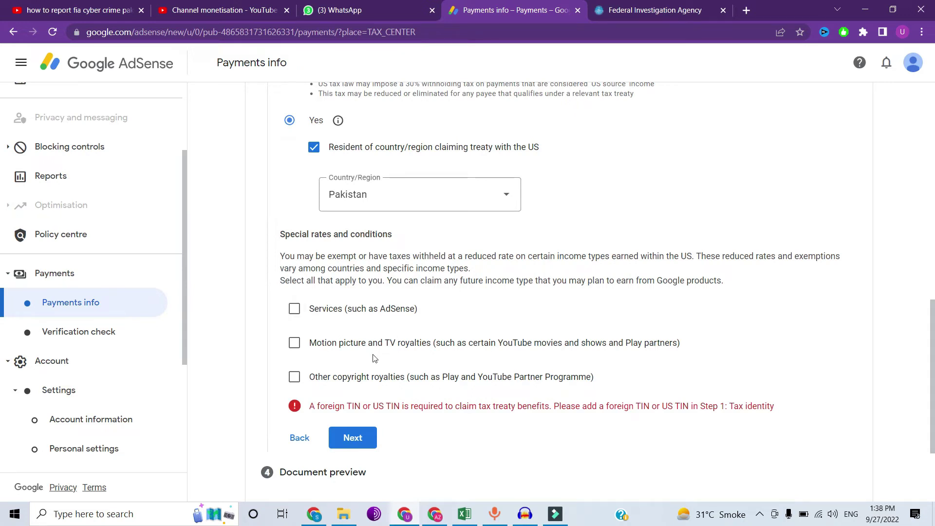
left_click(294, 309)
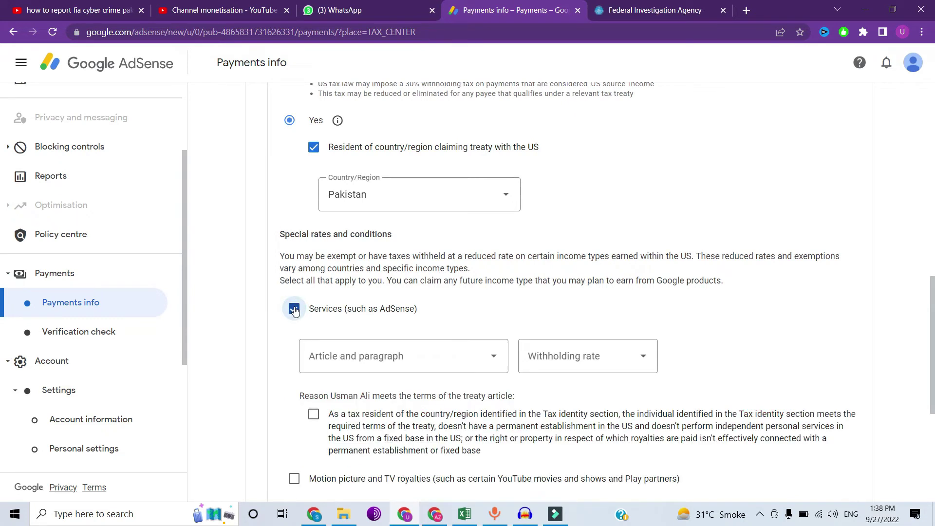
left_click(370, 364)
left_click(370, 391)
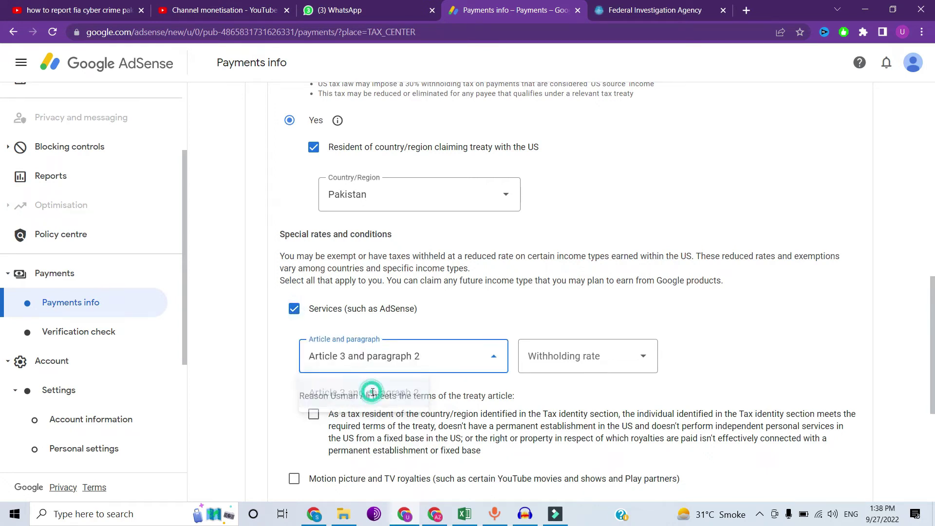
- Set the Services withholding rate to 0% (reduced treaty rate) and tick the reason for meeting the terms of the treaty article
left_click(578, 363)
left_click(534, 393)
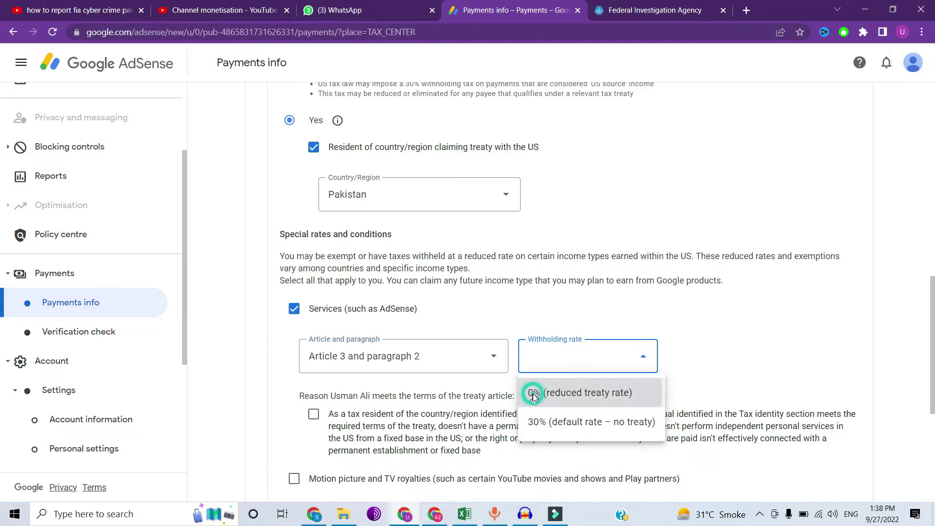
scroll(473, 393, "down", 2)
left_click(314, 292)
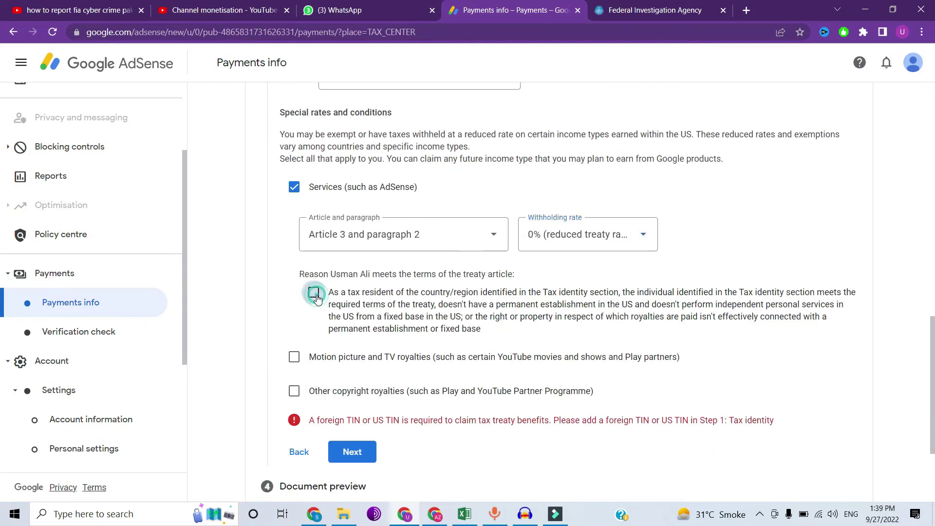
- Include Motion picture and TV royalties with No treaty for this income type and the 30% default rate, and tick its treaty reason
left_click(295, 361)
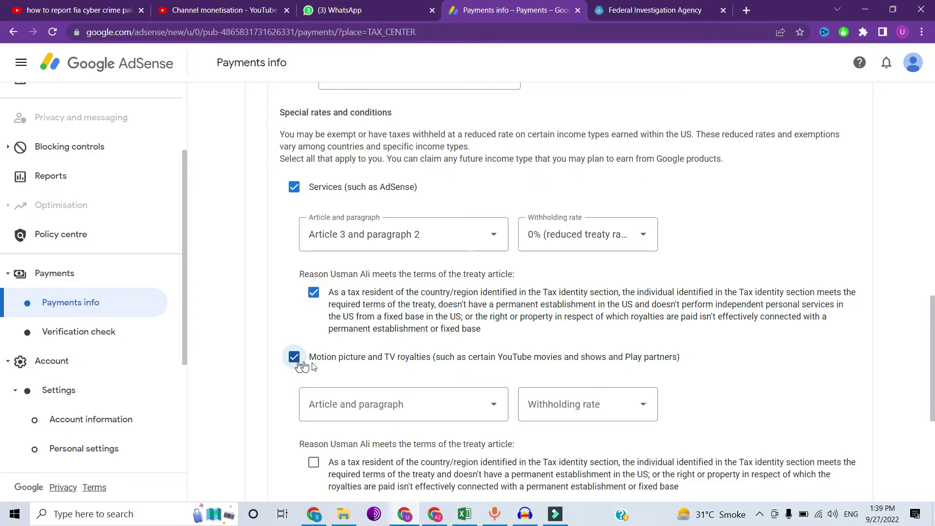
scroll(395, 357, "down", 1)
left_click(395, 357)
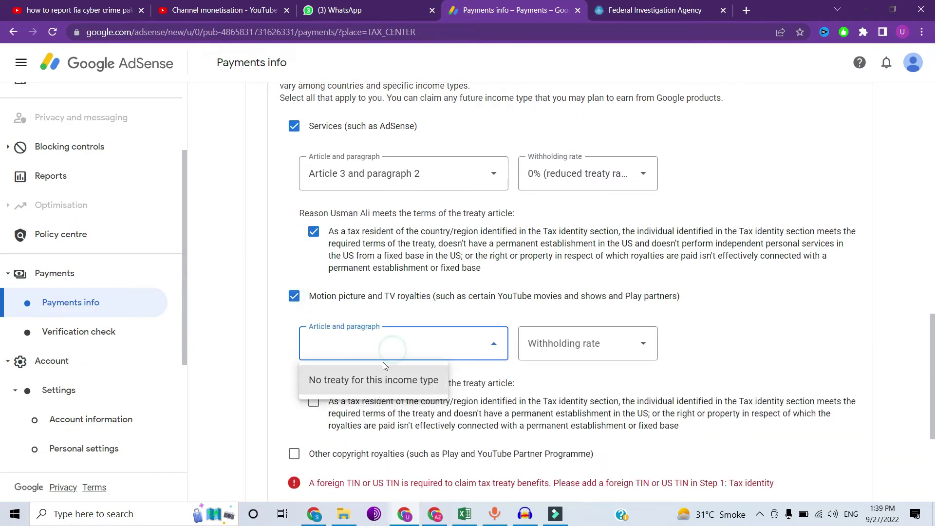
left_click(358, 380)
left_click(591, 348)
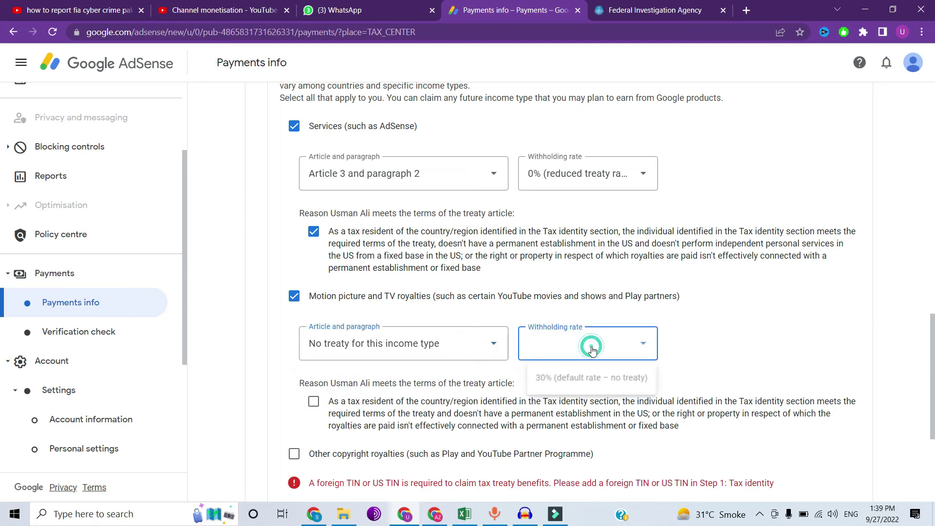
left_click(555, 386)
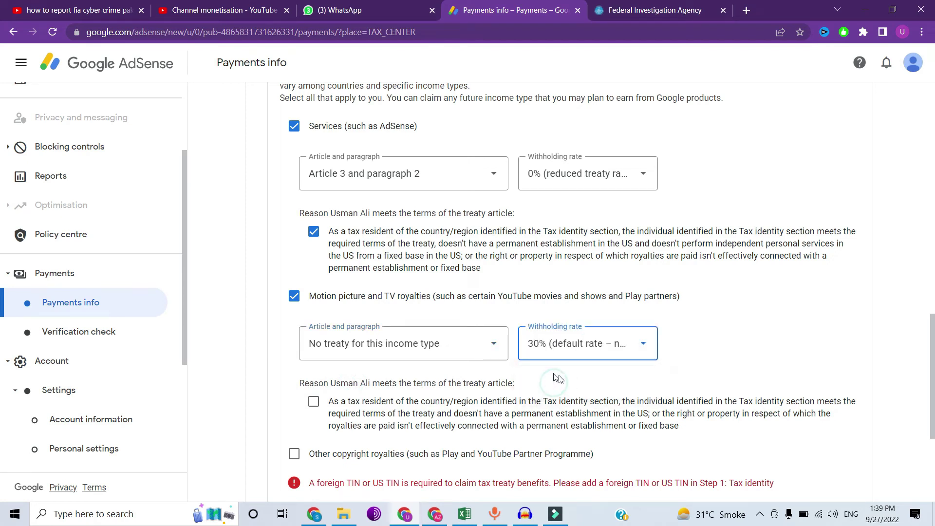
scroll(463, 388, "down", 2)
left_click(313, 280)
- Include Other copyright royalties under Article 8 and paragraph 1 at the 0% reduced treaty rate, and tick its treaty reason
left_click(294, 333)
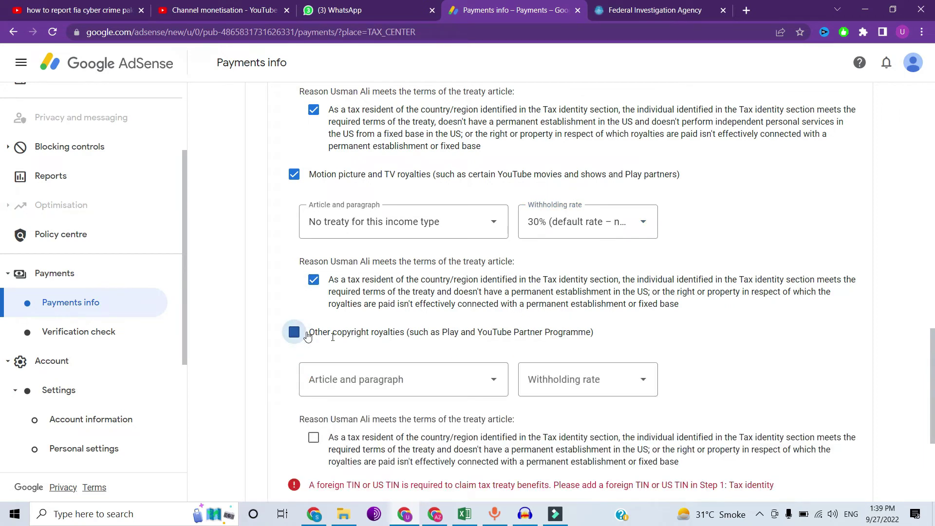
scroll(463, 356, "down", 1)
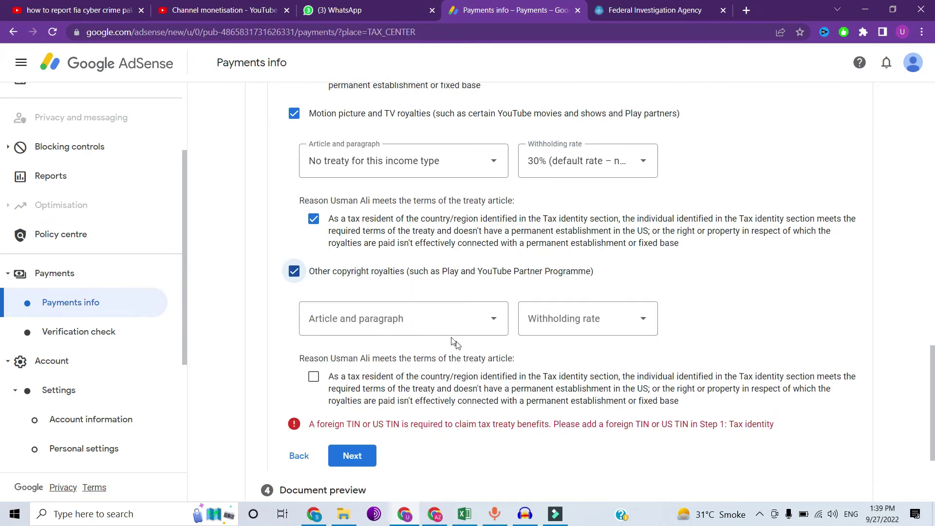
left_click(375, 327)
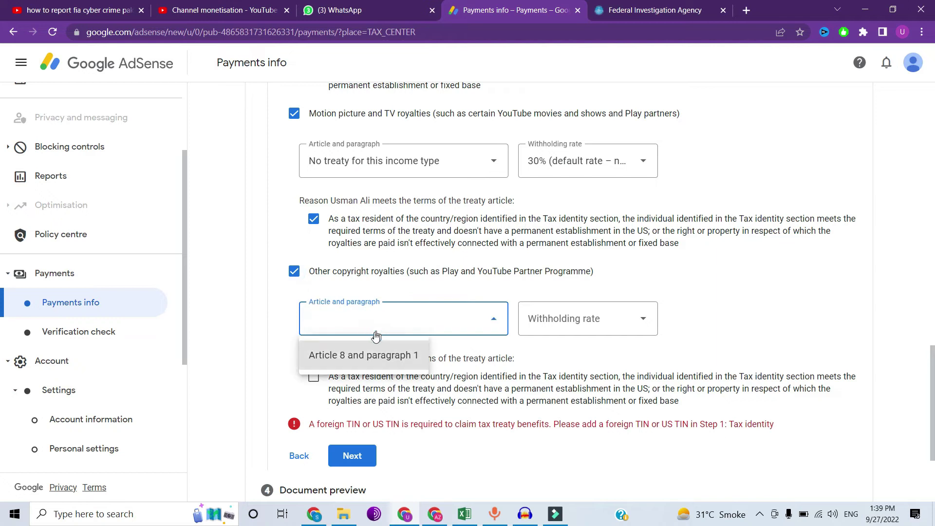
left_click(359, 368)
left_click(618, 325)
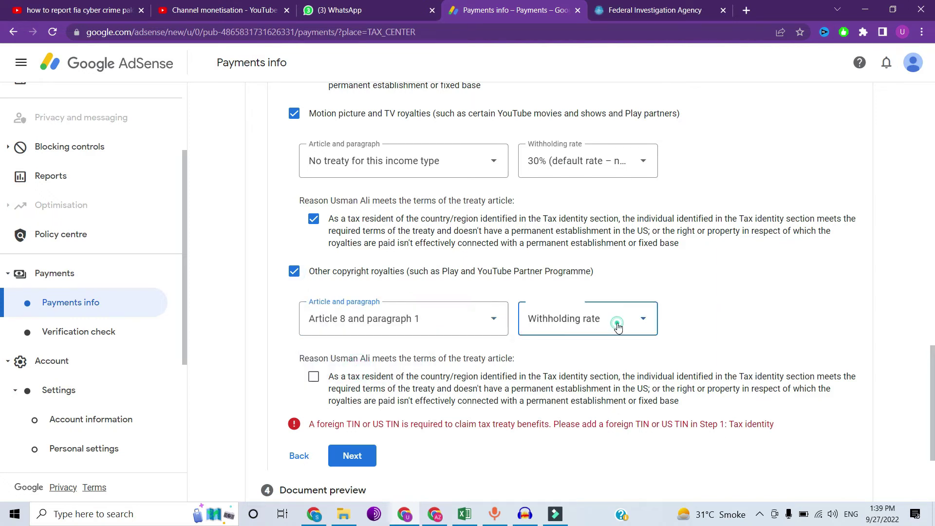
left_click(567, 357)
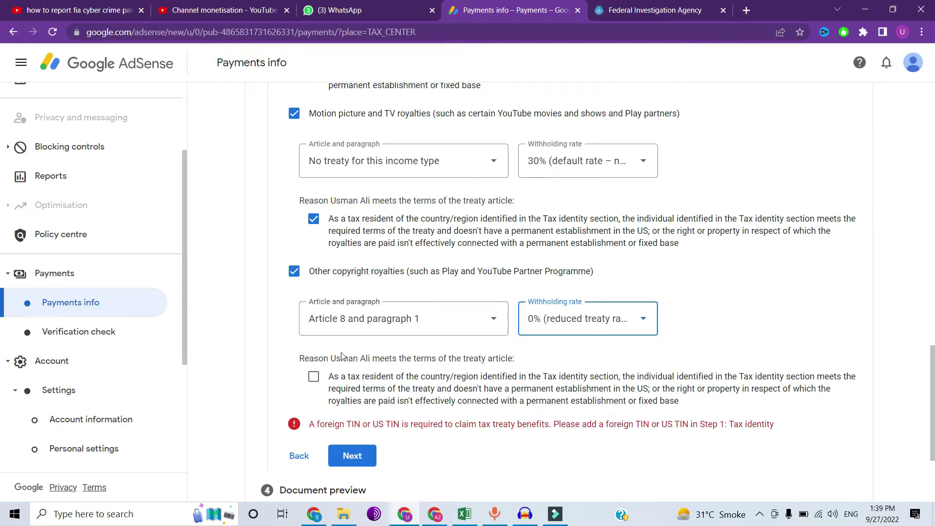
left_click(314, 377)
- Try to continue from the tax treaty section, and return to the form's earlier sections
scroll(361, 372, "down", 1)
scroll(361, 372, "down", 1)
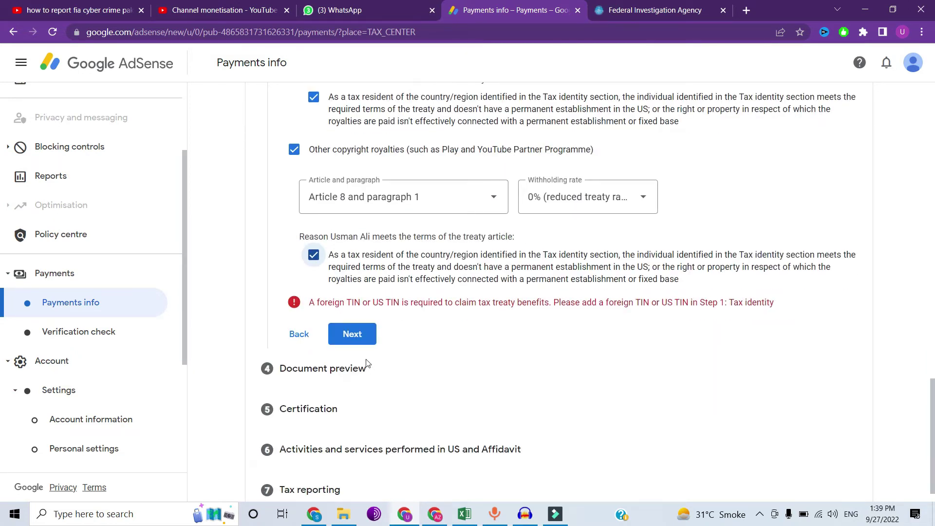
left_click(358, 344)
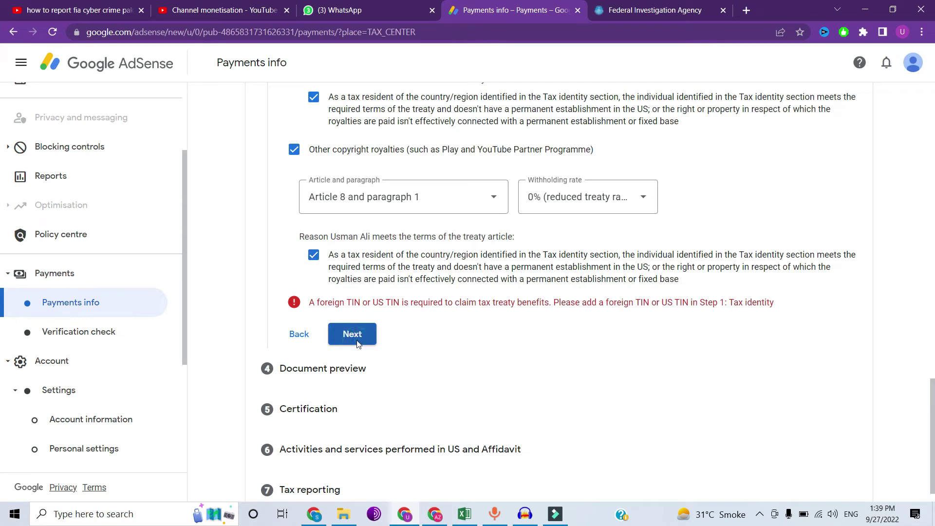
left_click(305, 451)
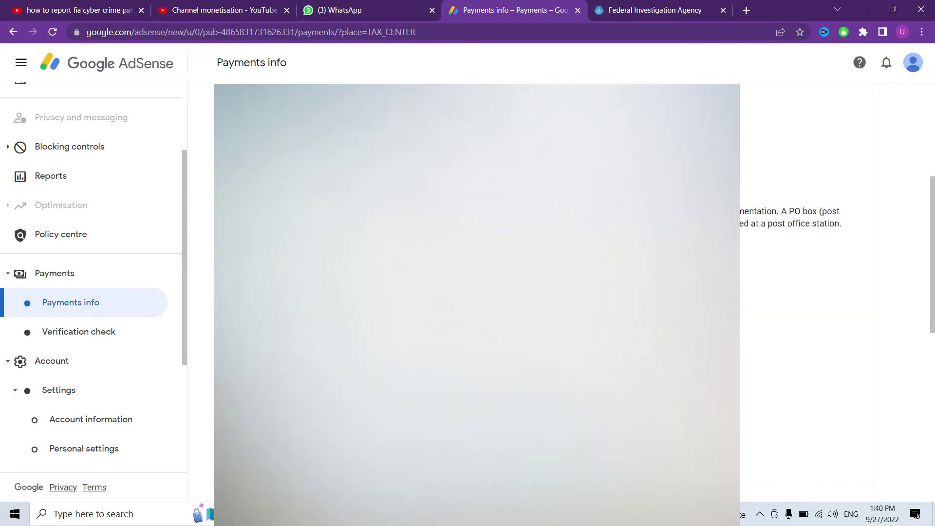
- Proceed from the completed tax treaty section to the document preview and confirm that the generated tax documents have been reviewed
scroll(477, 293, "down", 7)
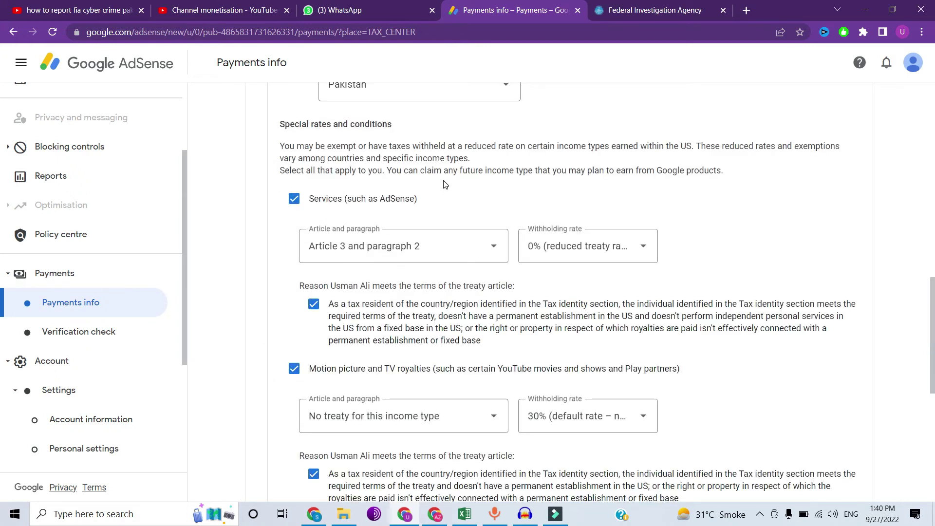
scroll(487, 249, "down", 6)
scroll(465, 322, "down", 2)
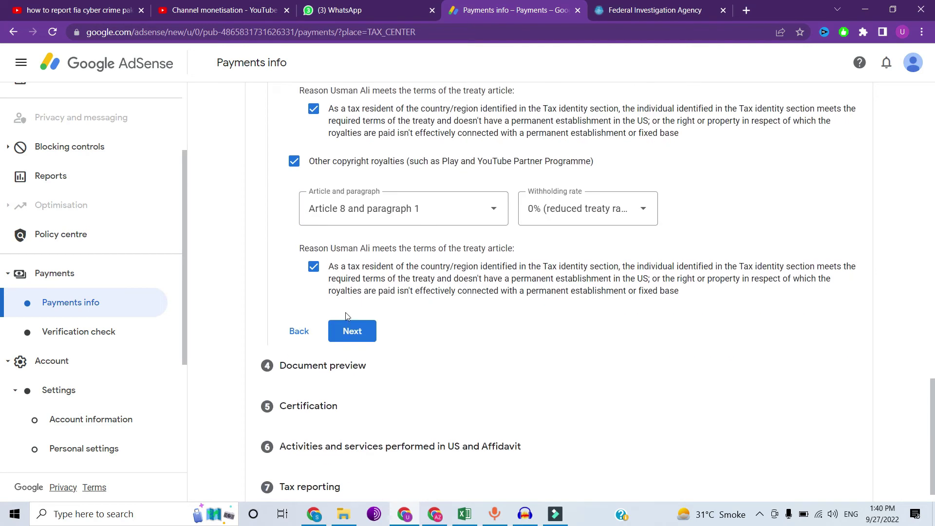
left_click(361, 338)
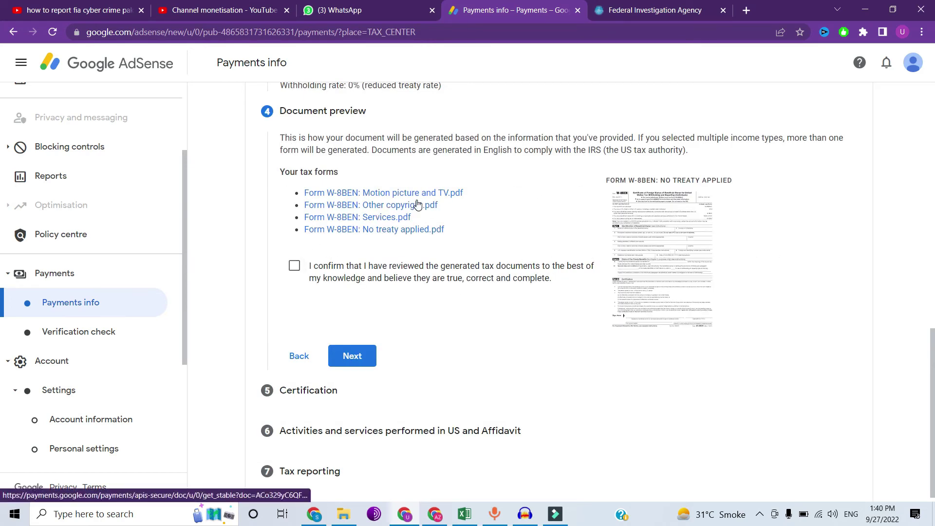
left_click(294, 265)
left_click(359, 357)
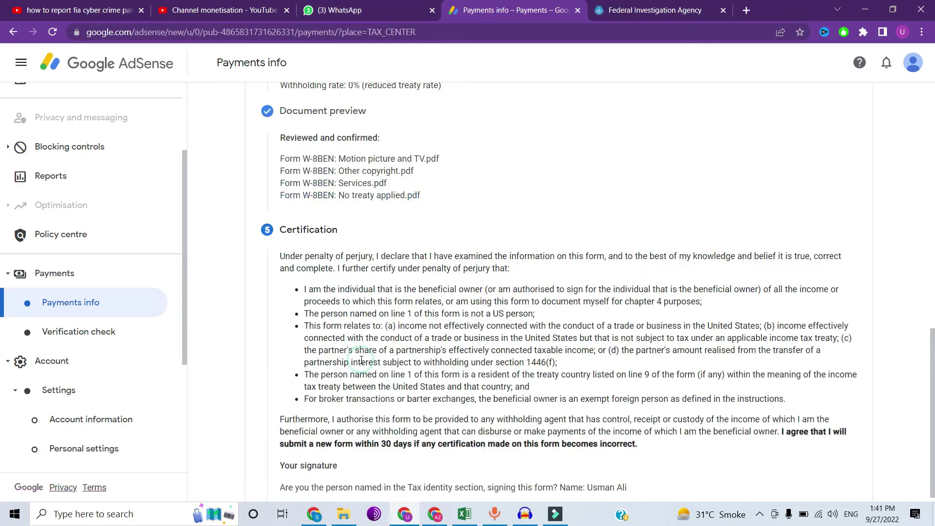
- Sign the certification as the person named in the Tax identity section by entering the full legal name, and continue
scroll(341, 253, "down", 5)
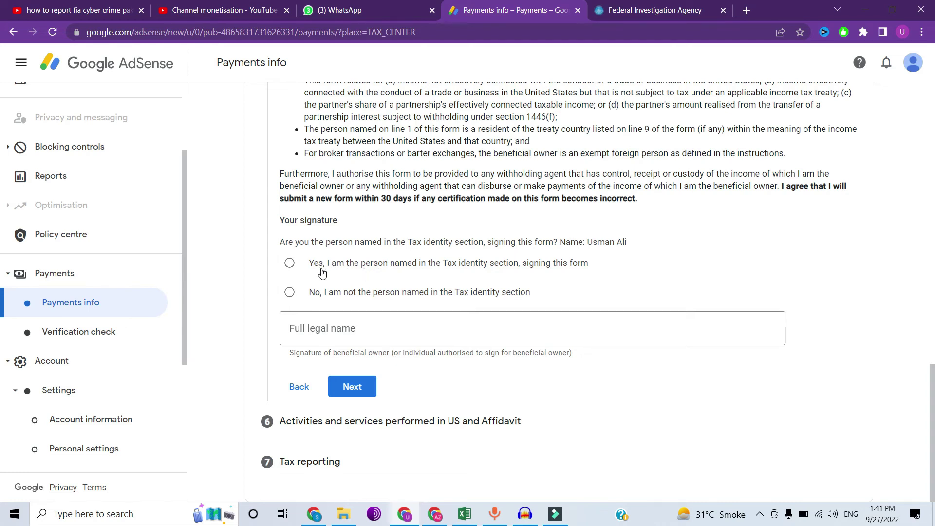
left_click(472, 267)
left_click(389, 298)
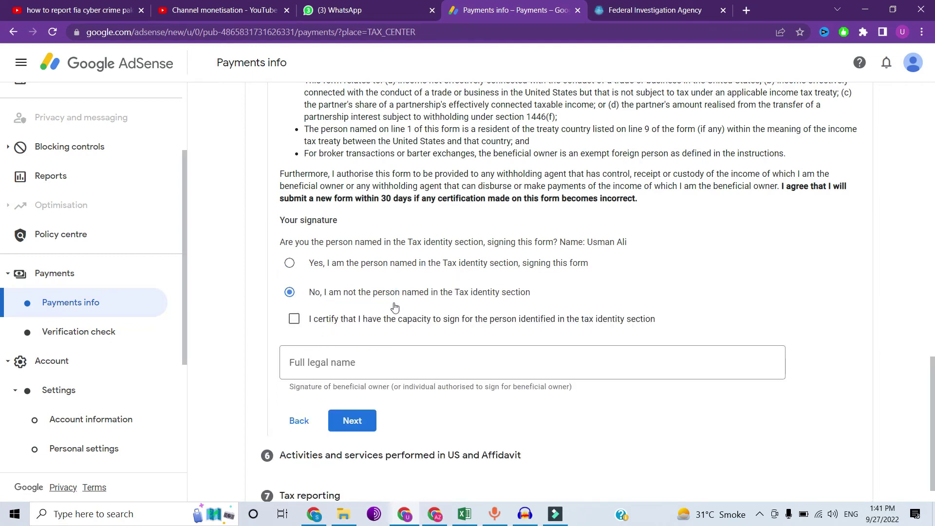
left_click(301, 263)
left_click(360, 338)
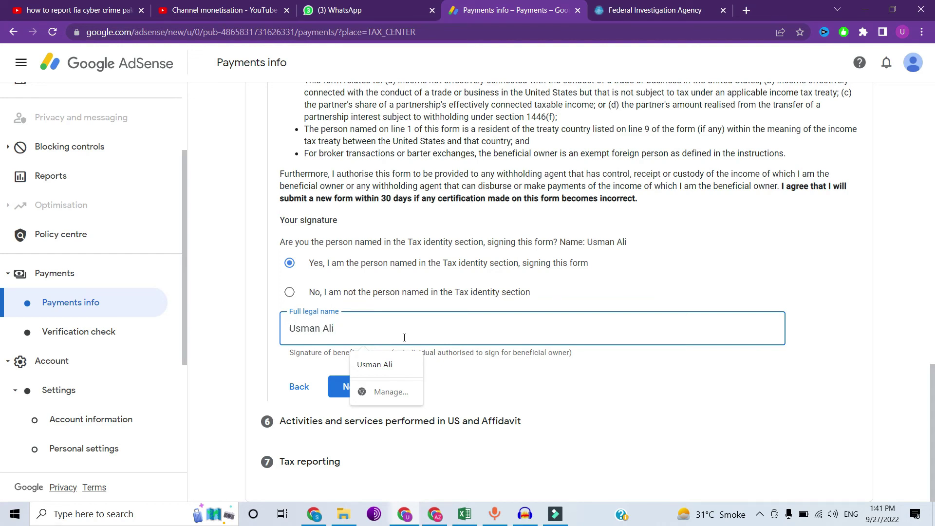
left_click(490, 371)
left_click(352, 387)
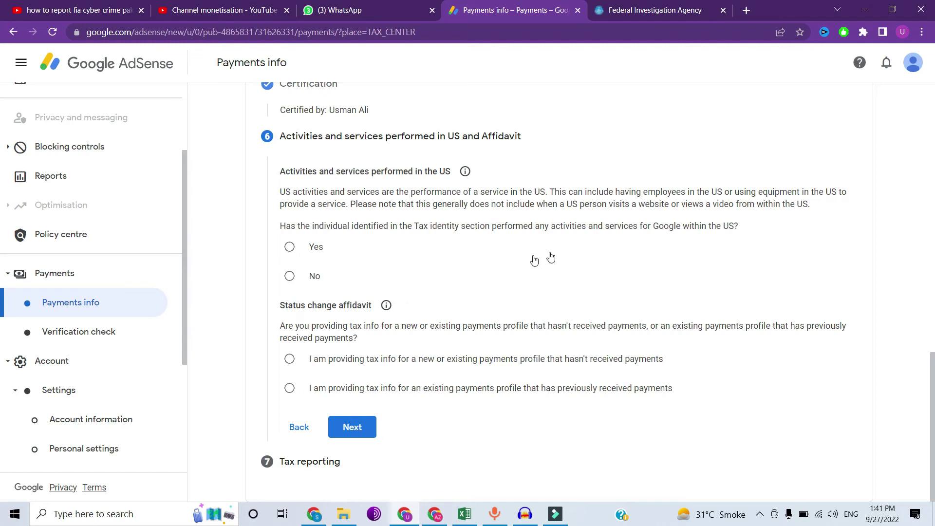
- Declare and certify no activities or services within the US, and state that the payments profile hasn't received payments
left_click(289, 276)
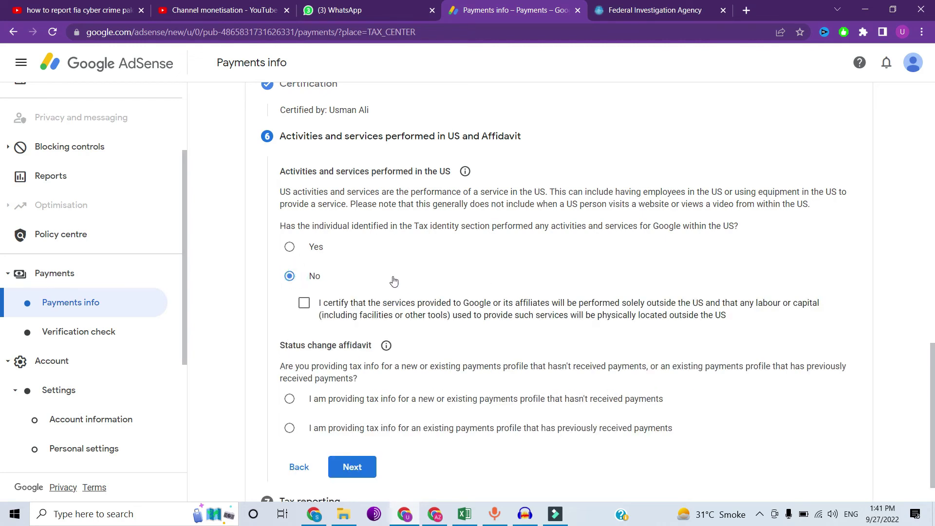
left_click(304, 303)
scroll(390, 272, "down", 1)
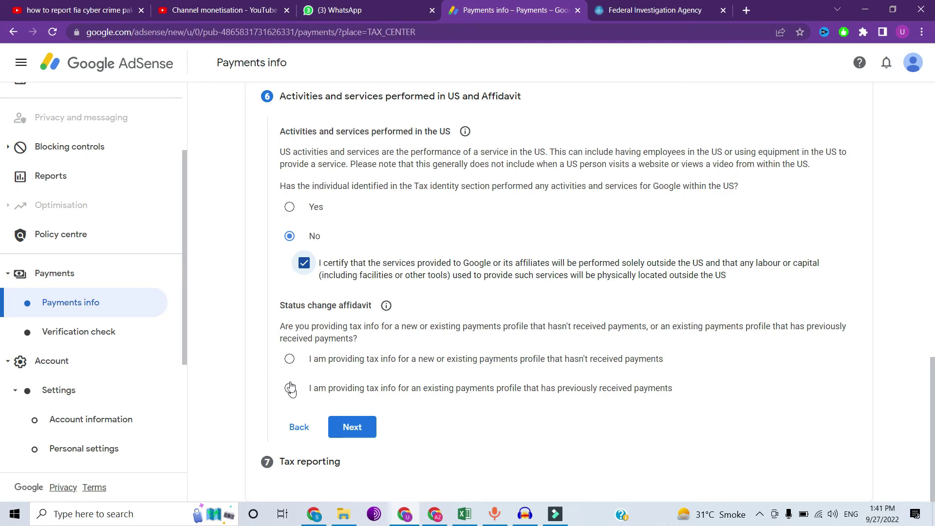
left_click(289, 359)
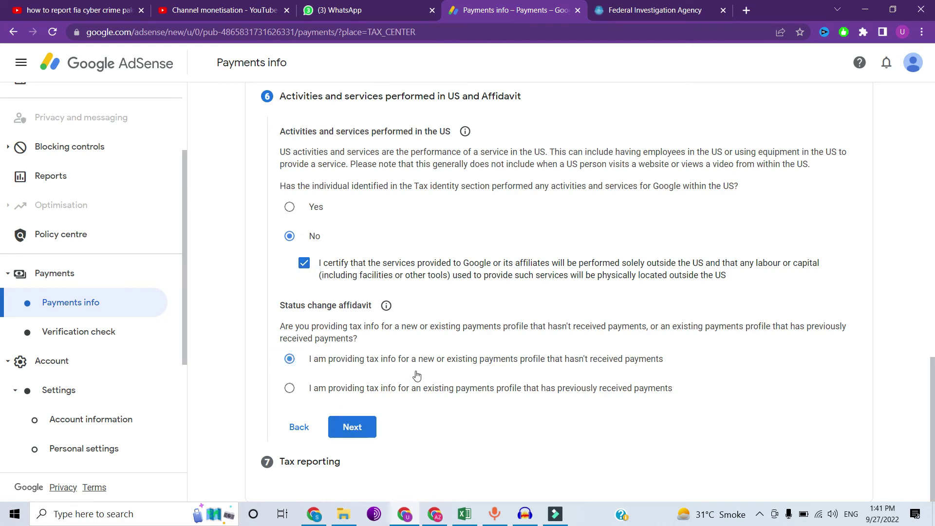
left_click(353, 428)
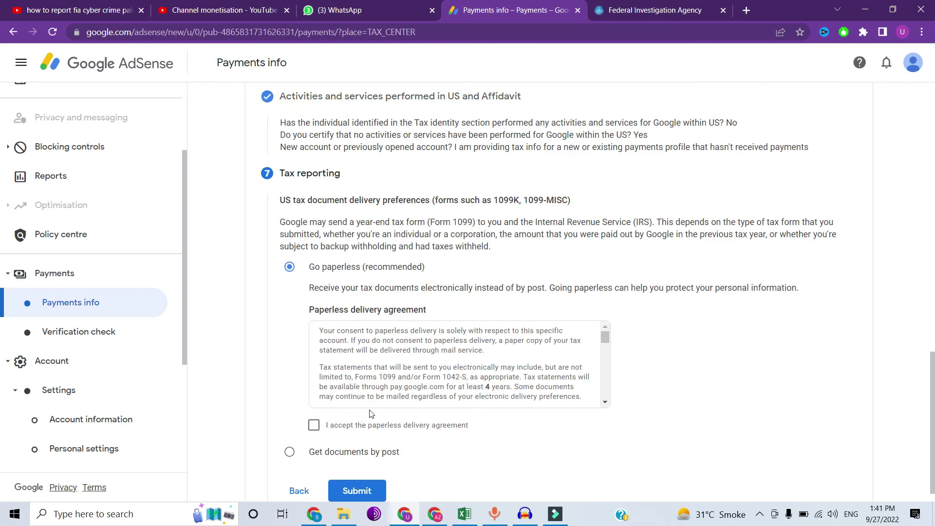
- Choose paperless delivery of the US tax documents, accept the paperless delivery agreement, and submit the tax form
left_click(313, 426)
scroll(429, 441, "down", 1)
left_click(302, 435)
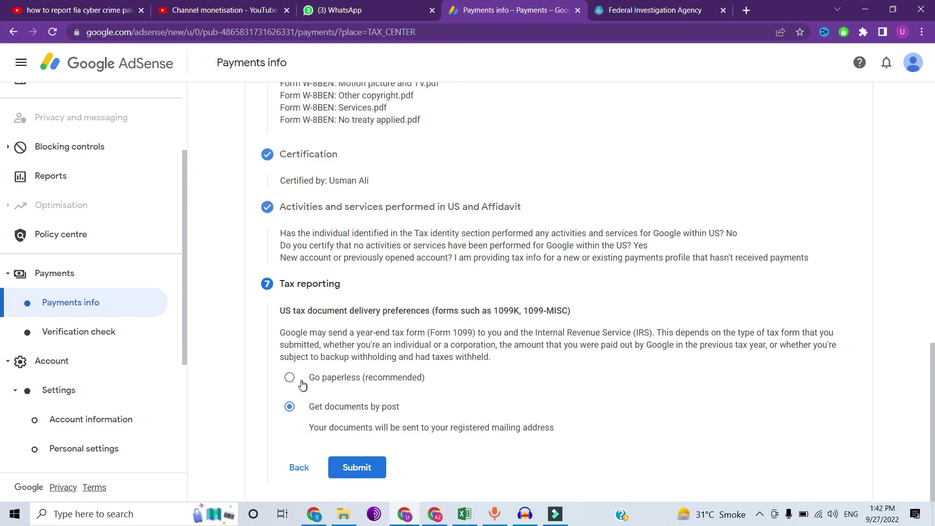
left_click(290, 379)
scroll(606, 407, "down", 1)
scroll(606, 407, "down", 3)
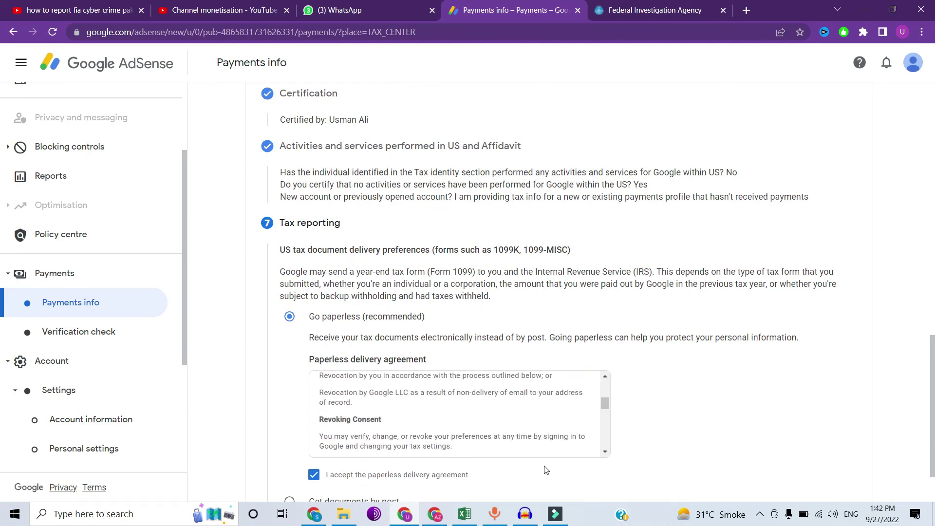
scroll(546, 470, "down", 2)
left_click(357, 468)
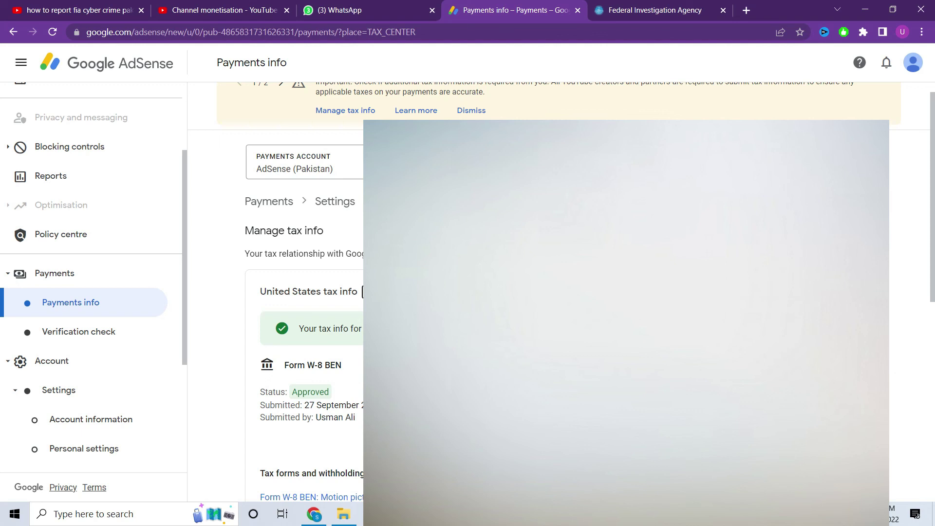
- Examine the submitted Form W-8BEN's status and the withholding rate of each tax form on the Manage tax info page
scroll(560, 292, "down", 6)
scroll(560, 292, "up", 7)
scroll(560, 292, "down", 5)
triple_click(363, 331)
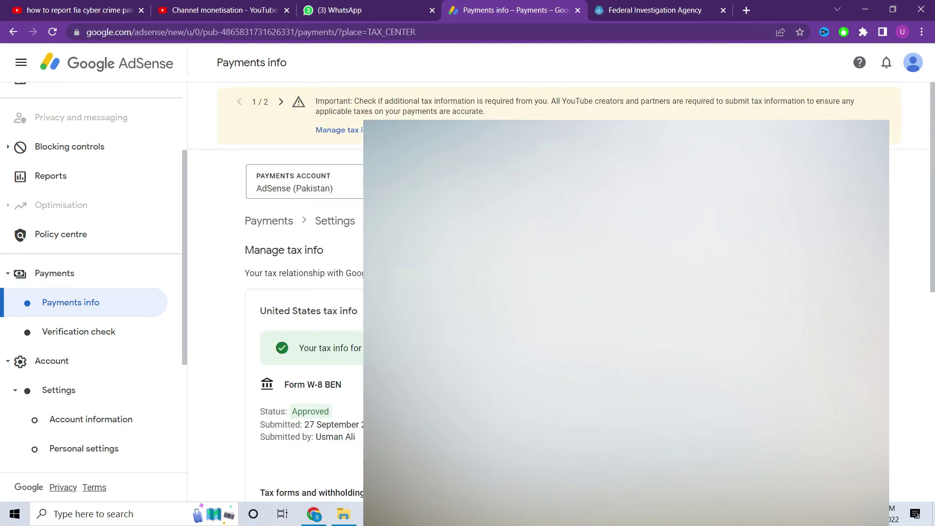
scroll(335, 237, "down", 6)
scroll(335, 237, "up", 4)
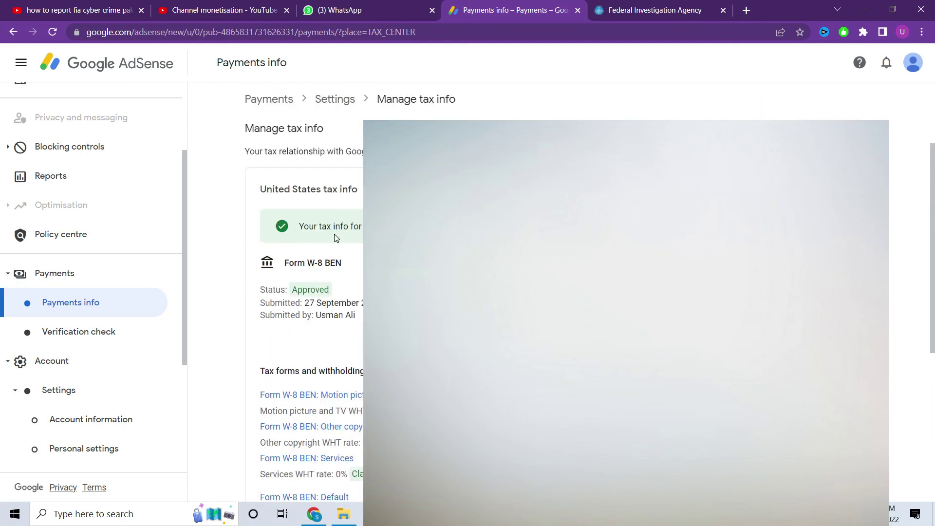
scroll(336, 292, "down", 6)
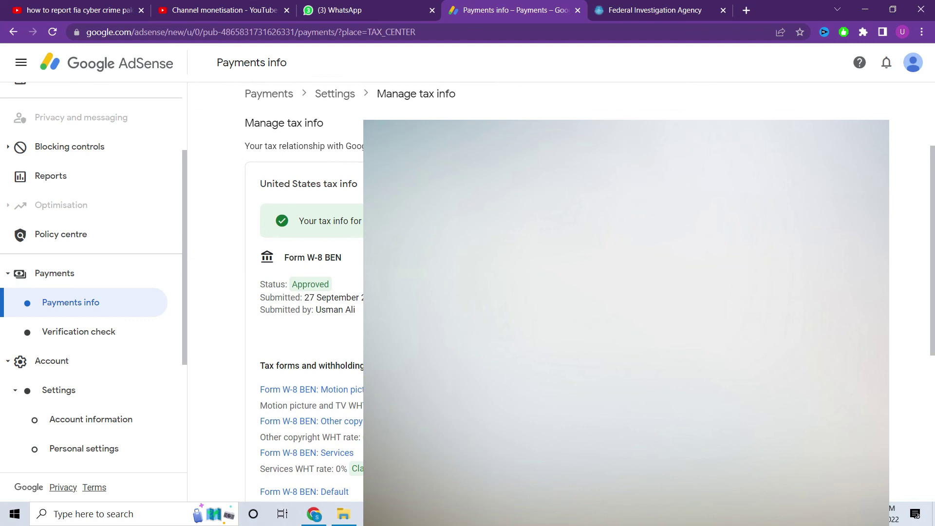
scroll(311, 292, "up", 8)
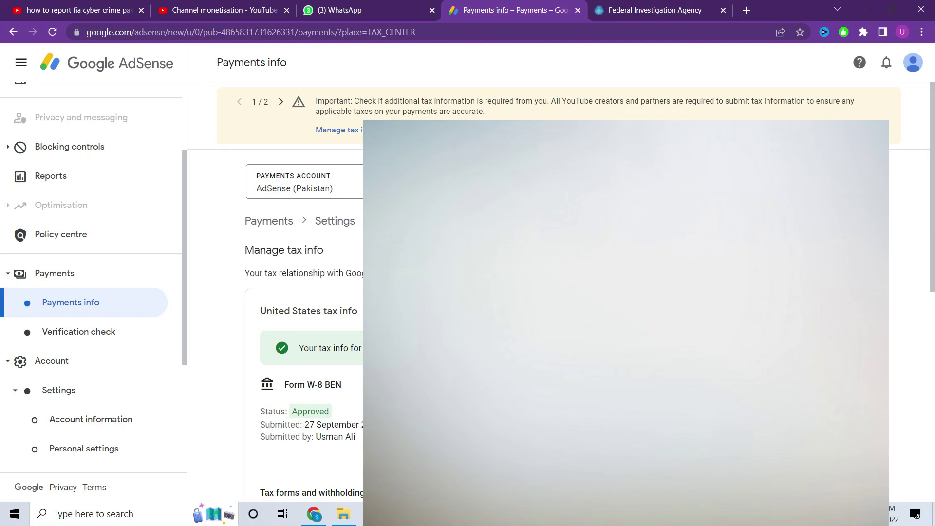
scroll(302, 292, "down", 3)
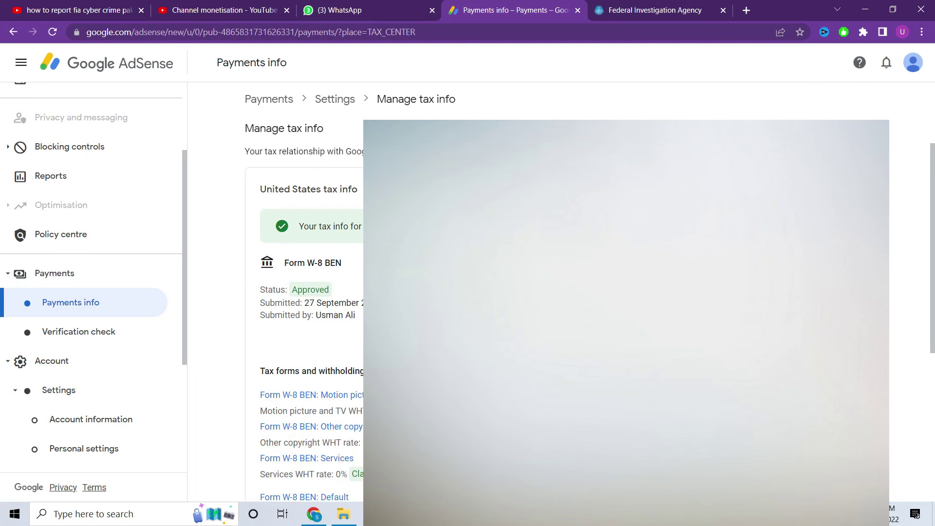